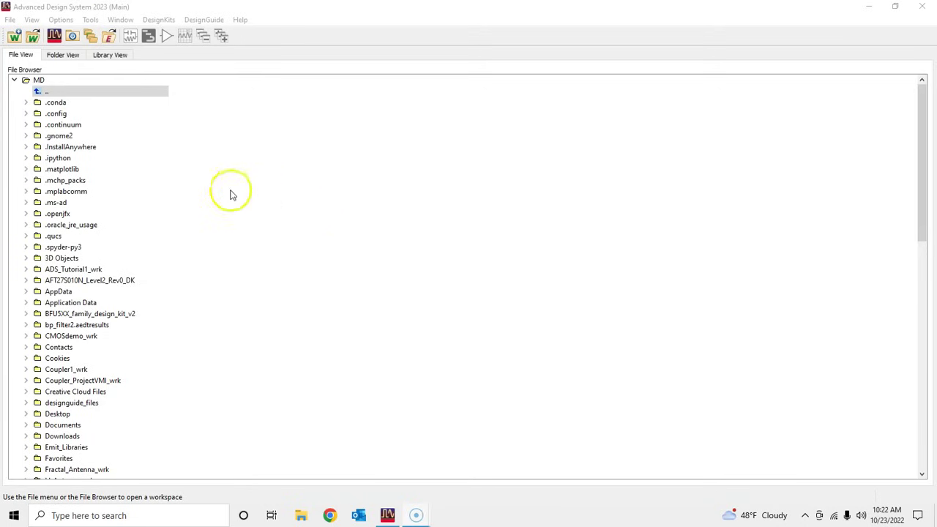
Start a new workspace named Tutorial_S_param_wrk.
click(9, 20)
click(9, 20)
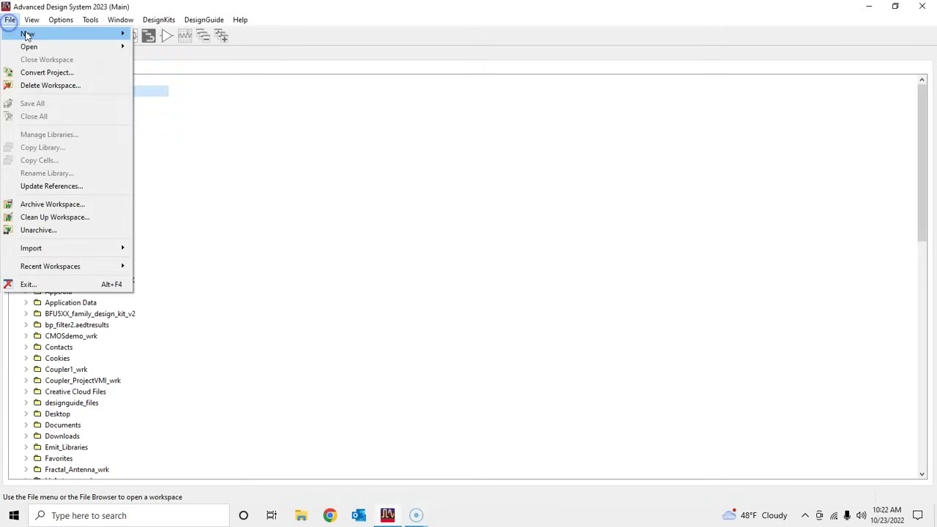
mouse_move(25, 33)
click(160, 34)
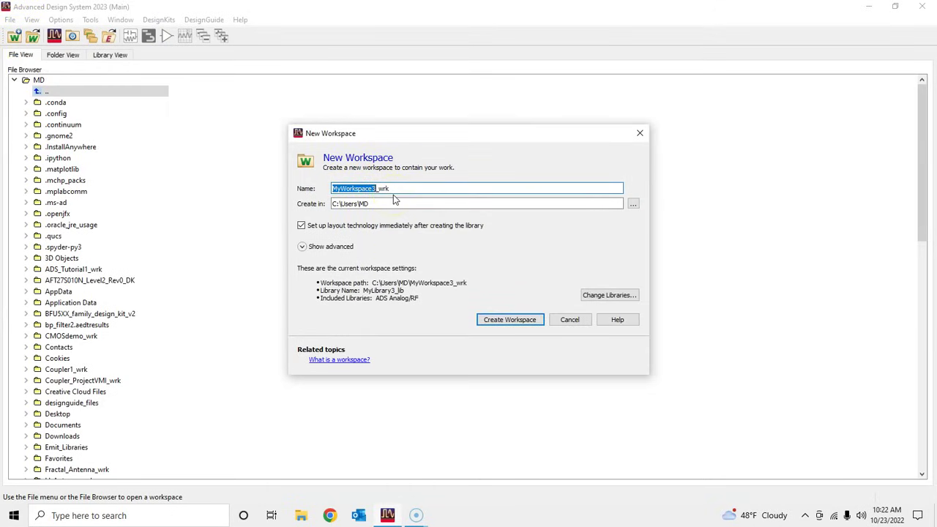
text(Tutorial_S_param)
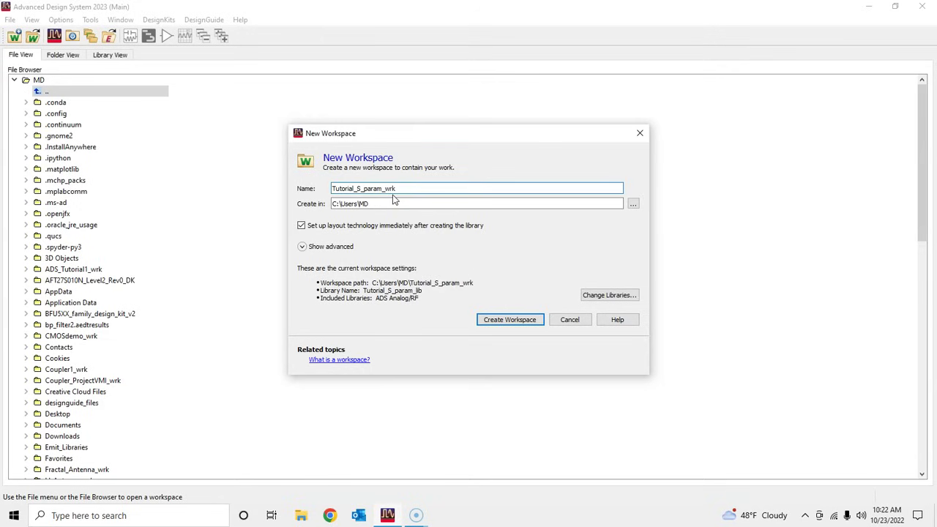
Create the workspace using Standard ADS Layers at 0.0001 mil layout resolution.
click(334, 253)
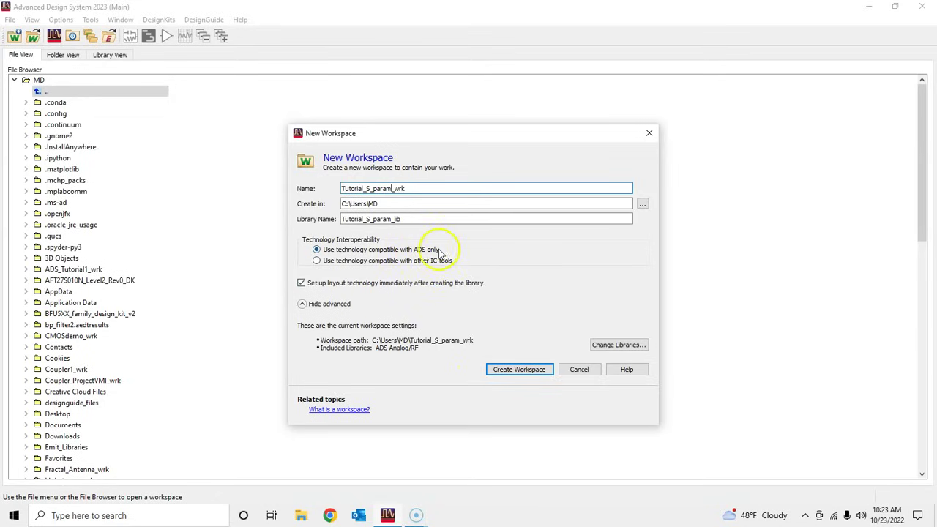
click(521, 370)
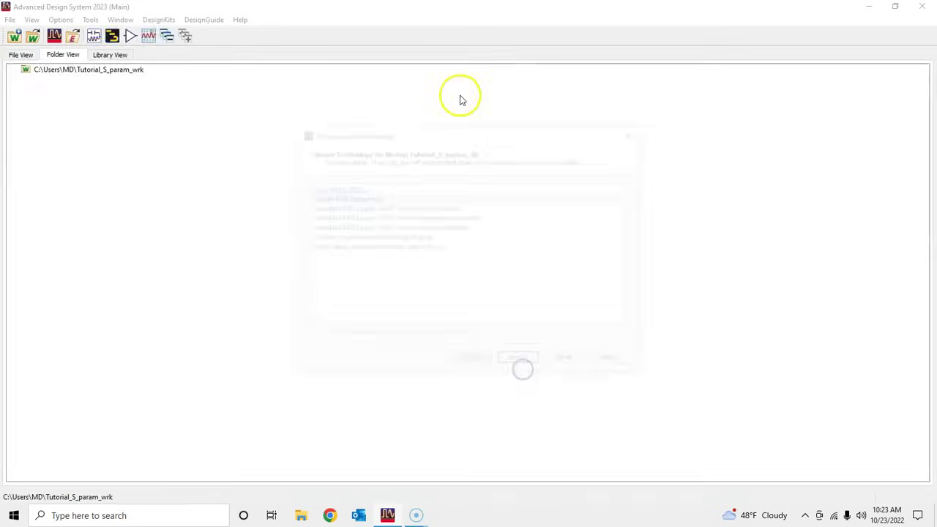
click(417, 208)
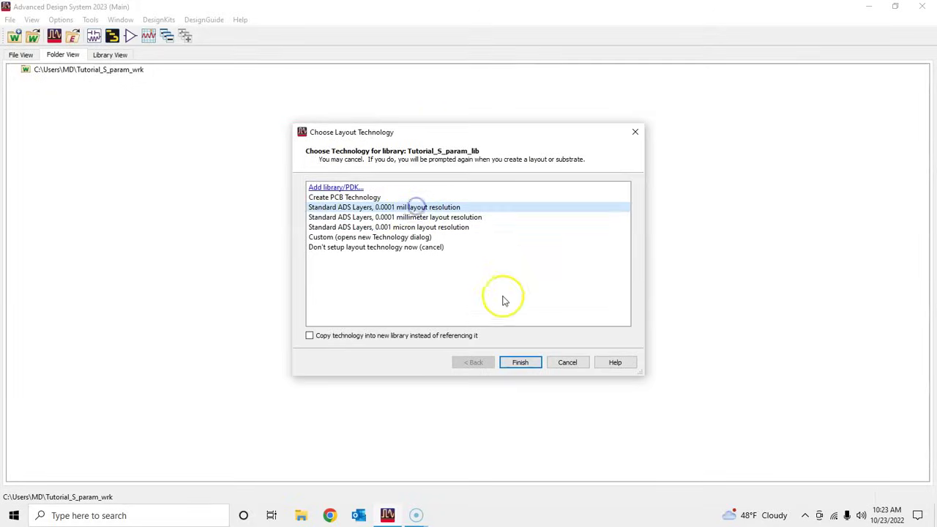
click(521, 363)
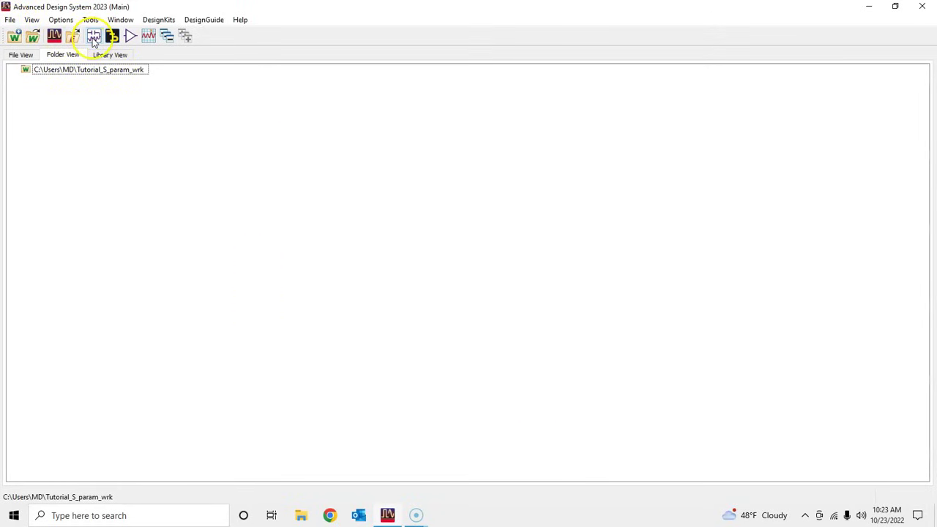
Create a new schematic cell qWave_transformer in Tutorial_S_param_lib.
click(10, 20)
mouse_move(52, 34)
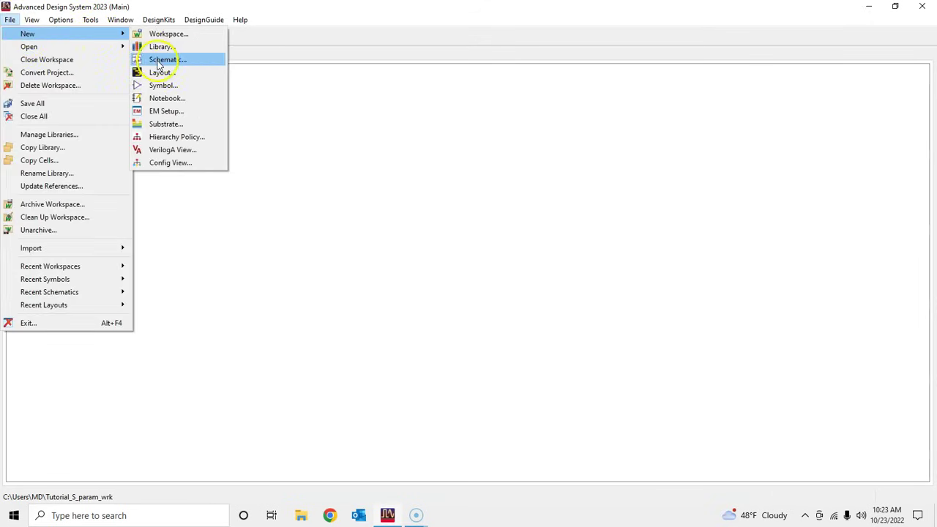
click(168, 59)
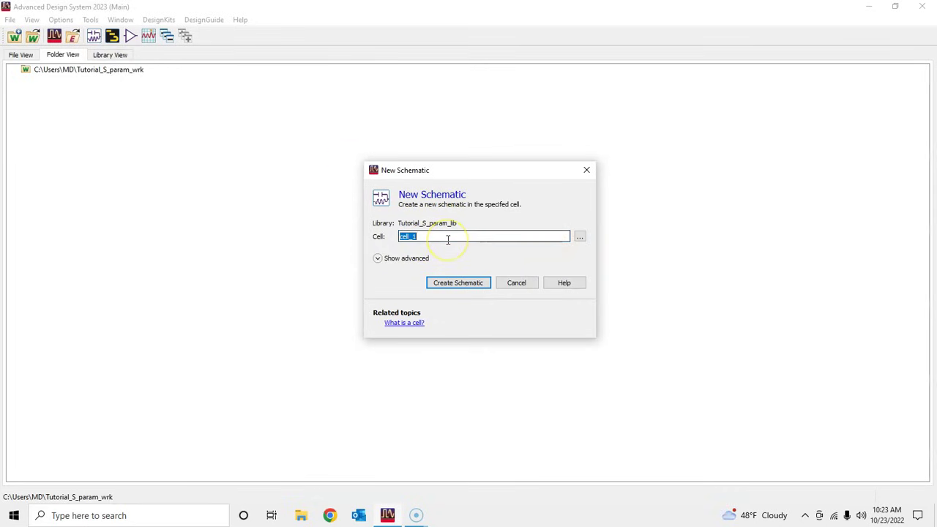
text(qWave_transformer)
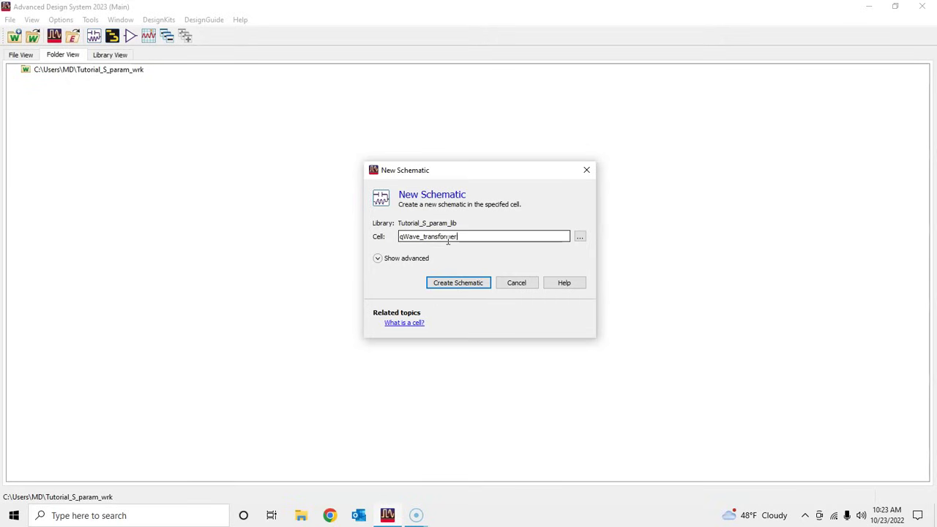
click(464, 284)
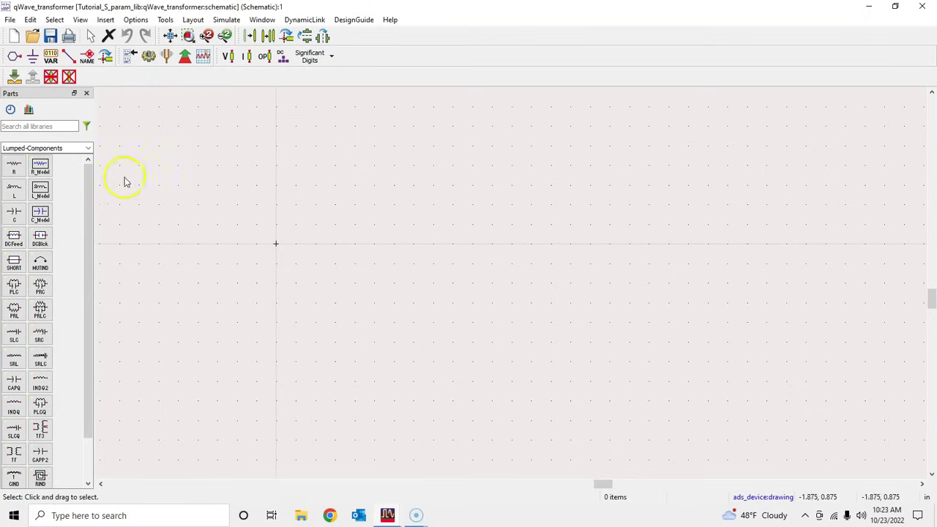
Place one TLIN ideal transmission line right of the canvas centre.
click(88, 148)
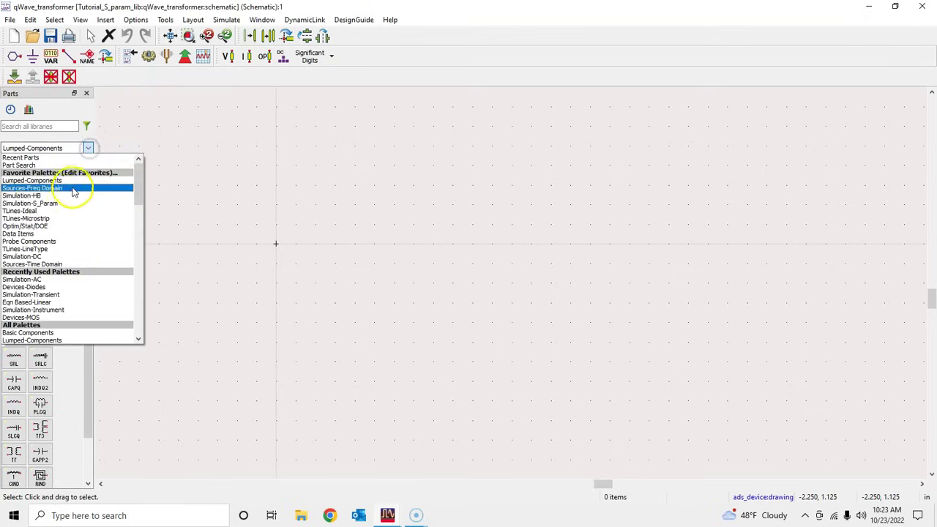
click(25, 212)
click(14, 167)
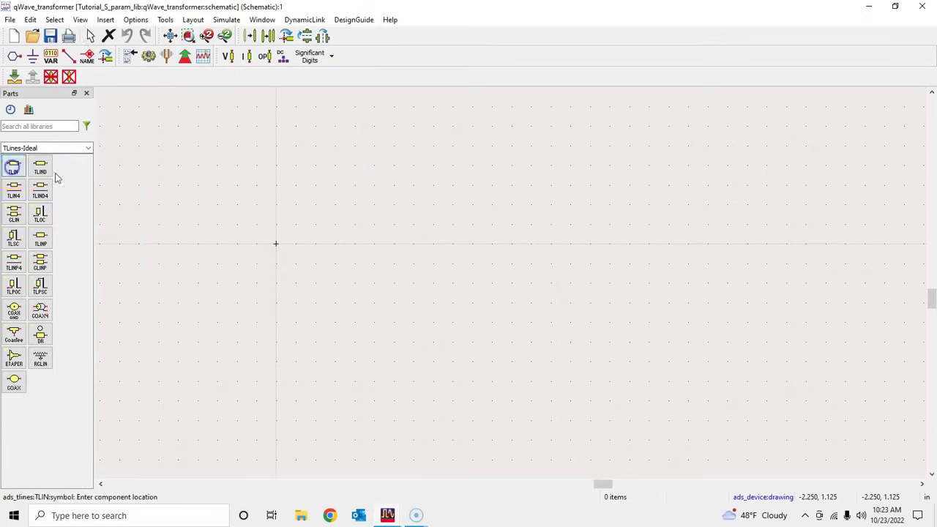
click(454, 243)
key(Escape)
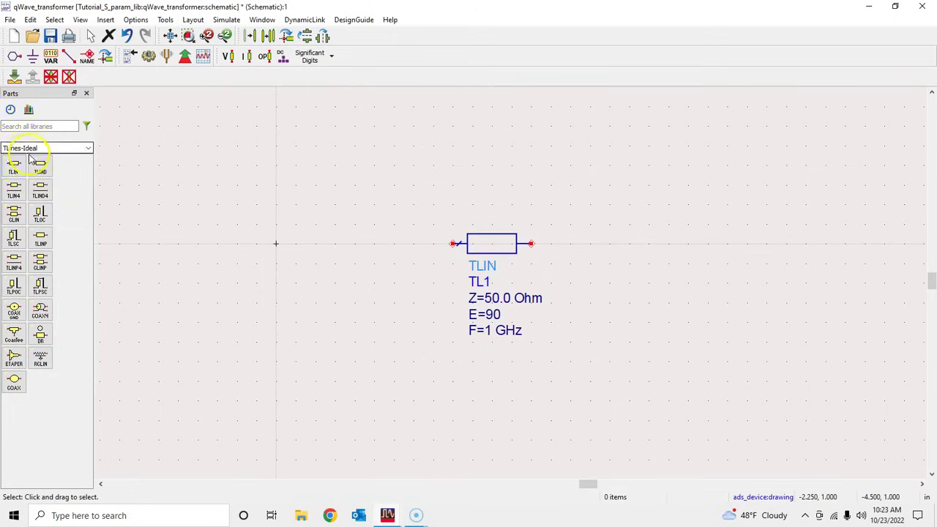
Browse the TLines-Microstrip palette, then return to TLines-Ideal.
click(82, 149)
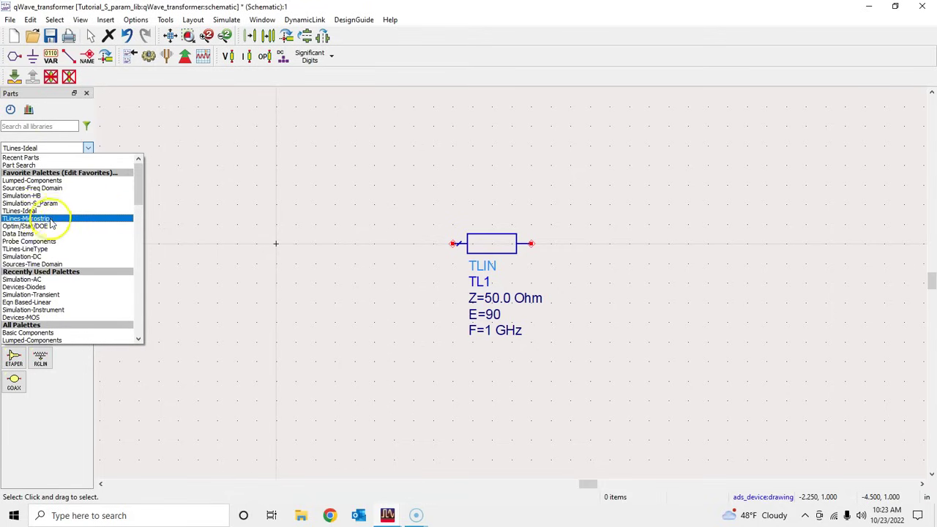
click(52, 220)
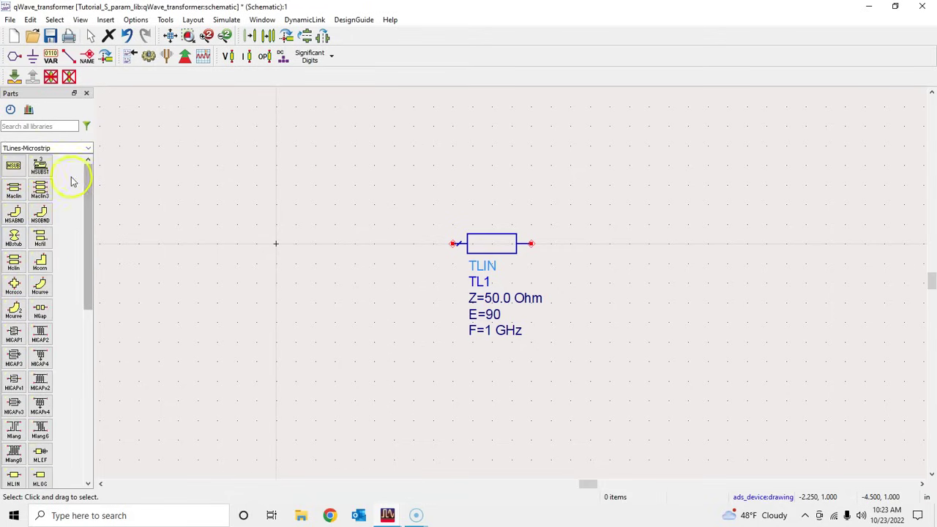
click(88, 148)
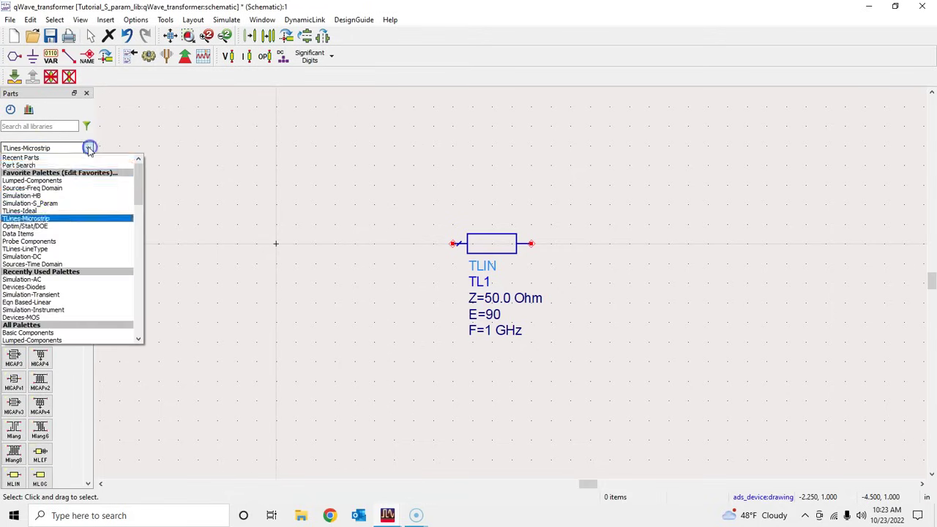
click(62, 211)
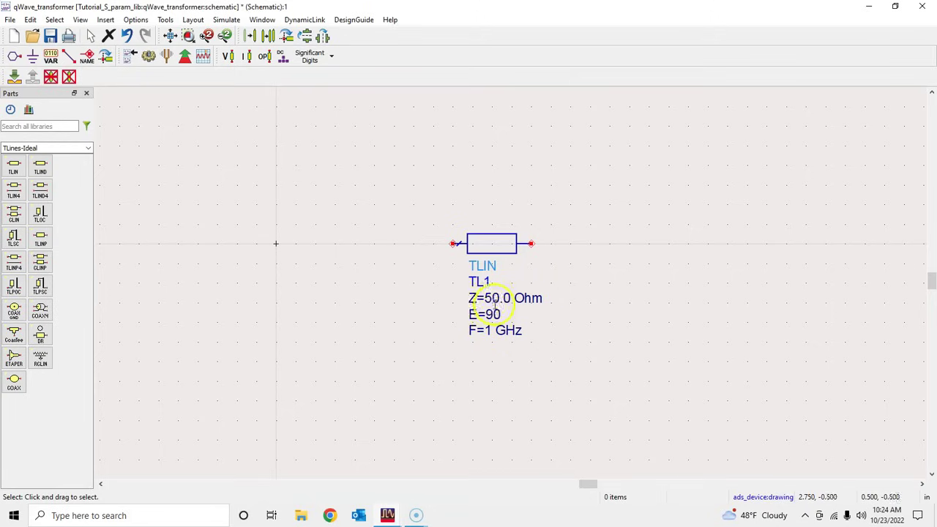
click(498, 246)
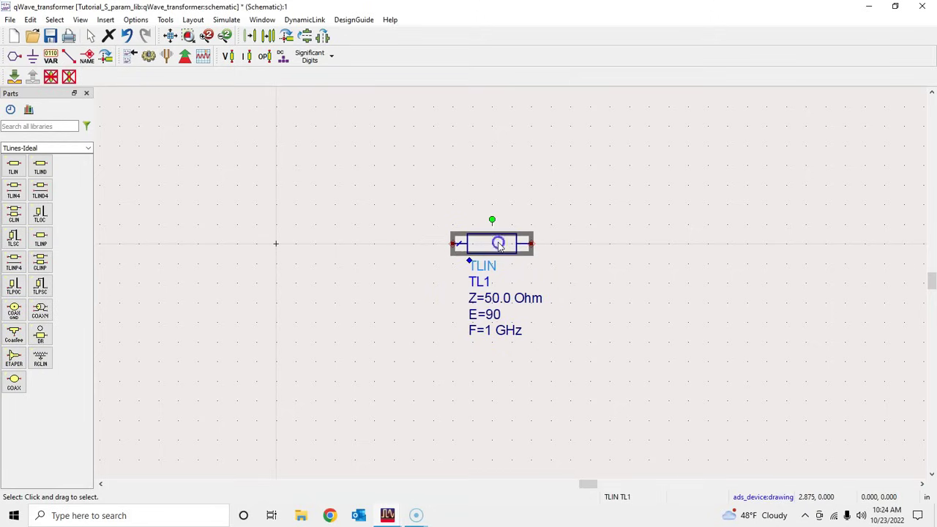
double_click(499, 245)
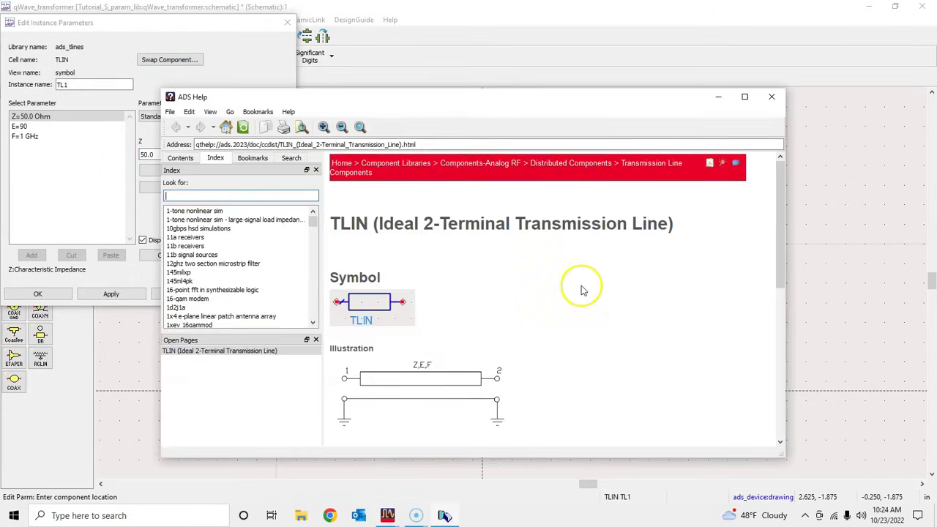
scroll(580, 289, down, 2)
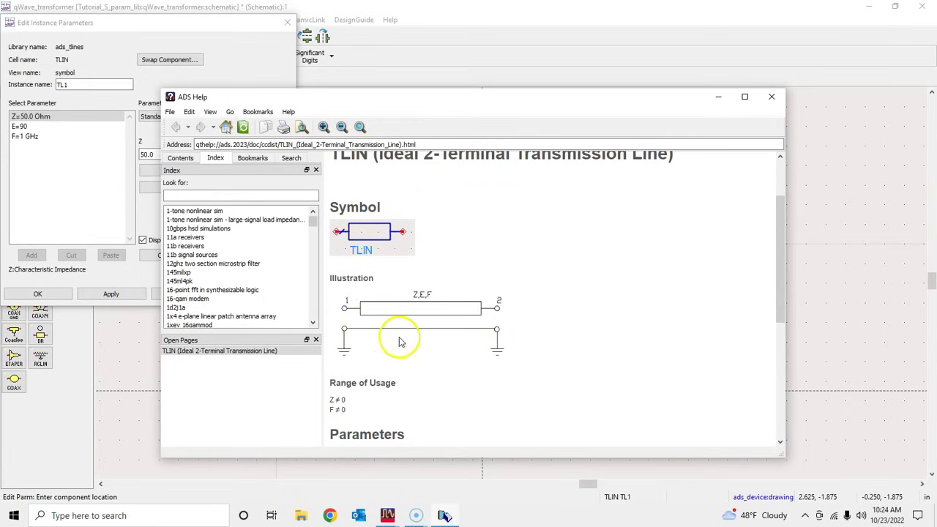
scroll(510, 352, down, 1)
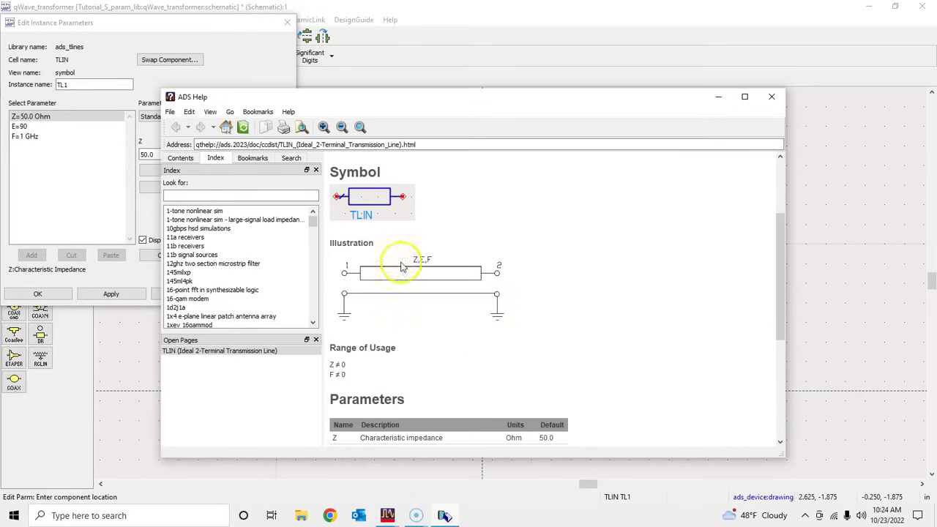
scroll(530, 298, down, 2)
scroll(532, 300, down, 2)
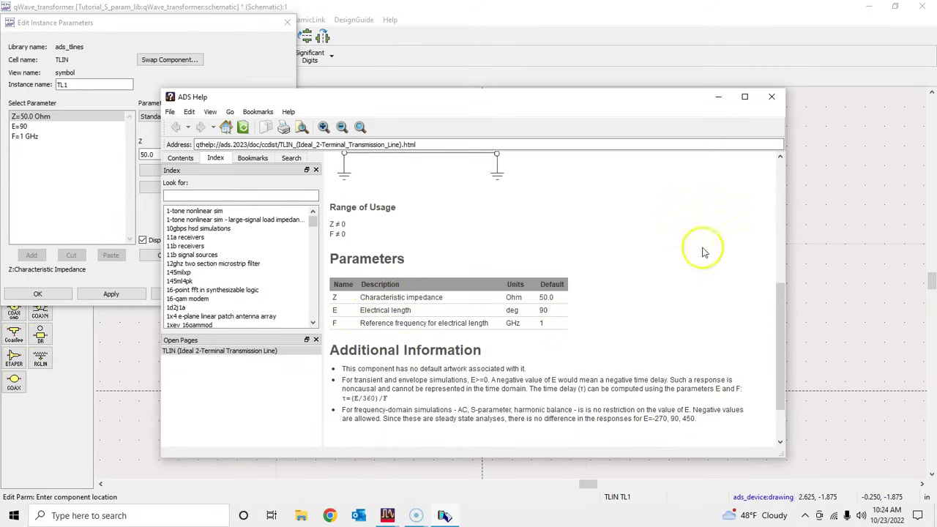
scroll(699, 252, down, 2)
scroll(635, 296, up, 5)
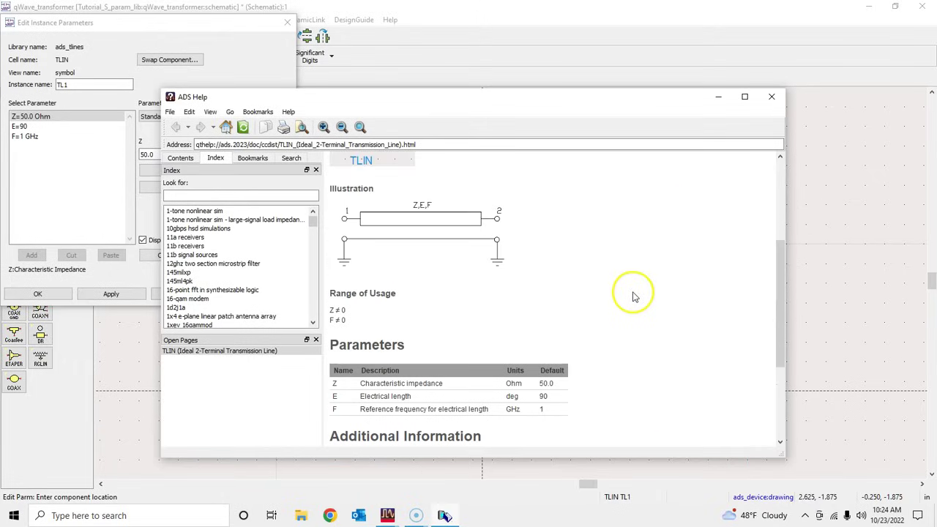
click(772, 96)
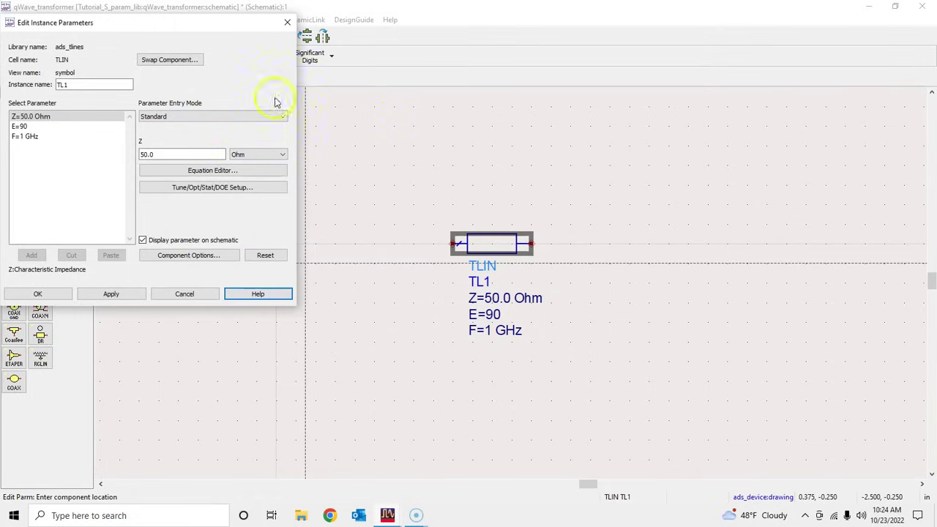
click(287, 22)
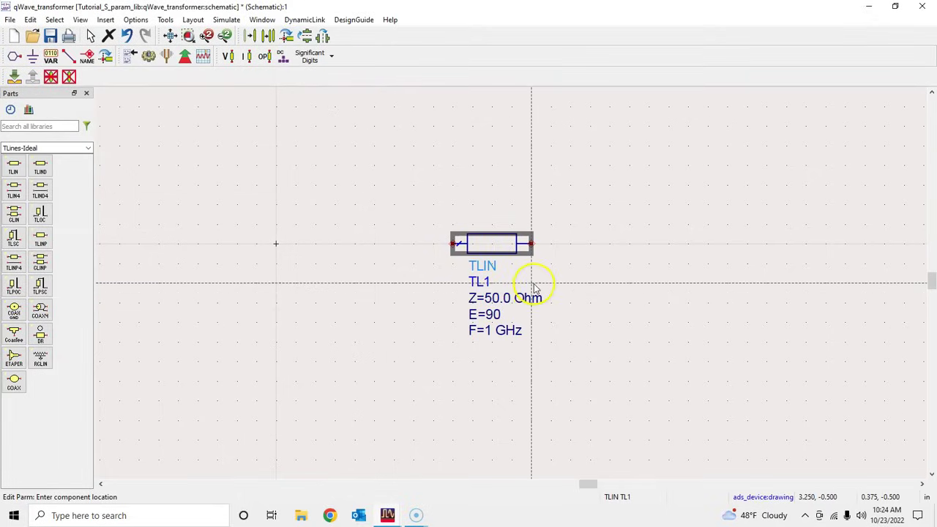
Place Simulation-S_Param terminations left and right of TL1 and raise TL1 above them.
key(Escape)
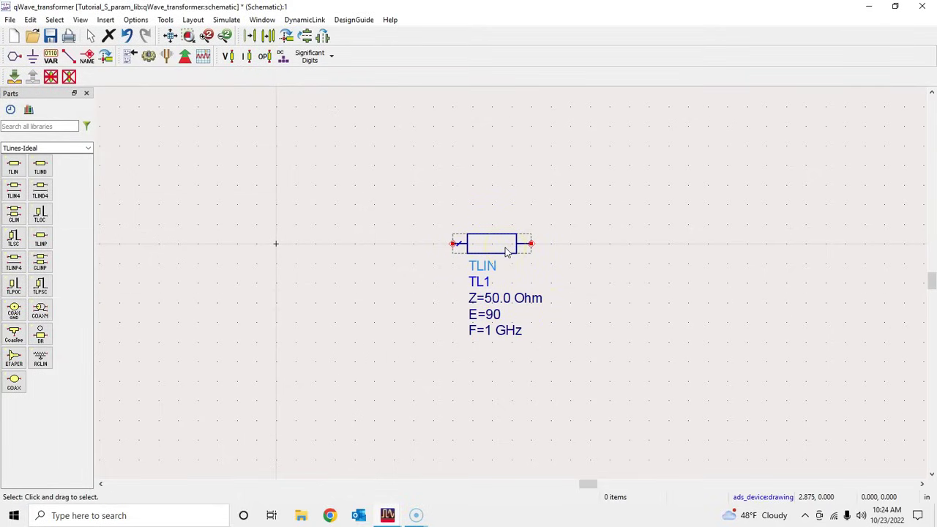
click(88, 148)
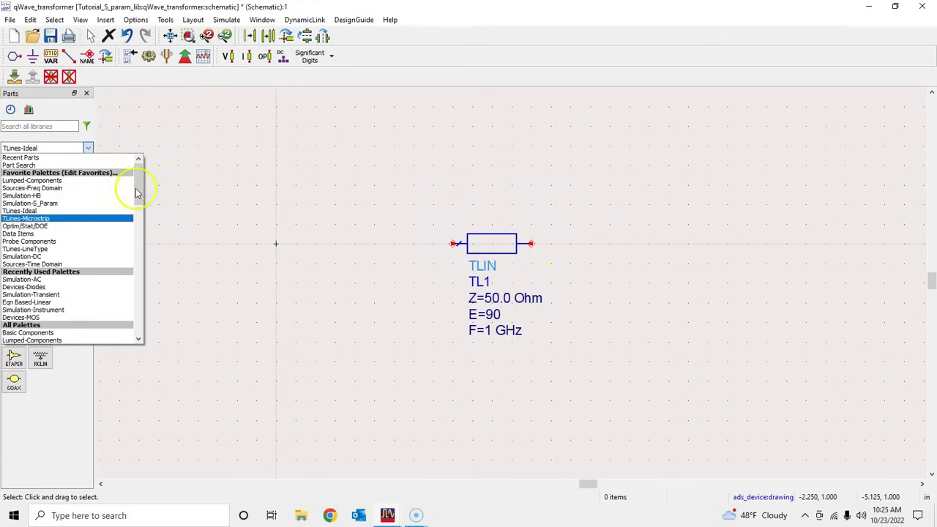
click(64, 206)
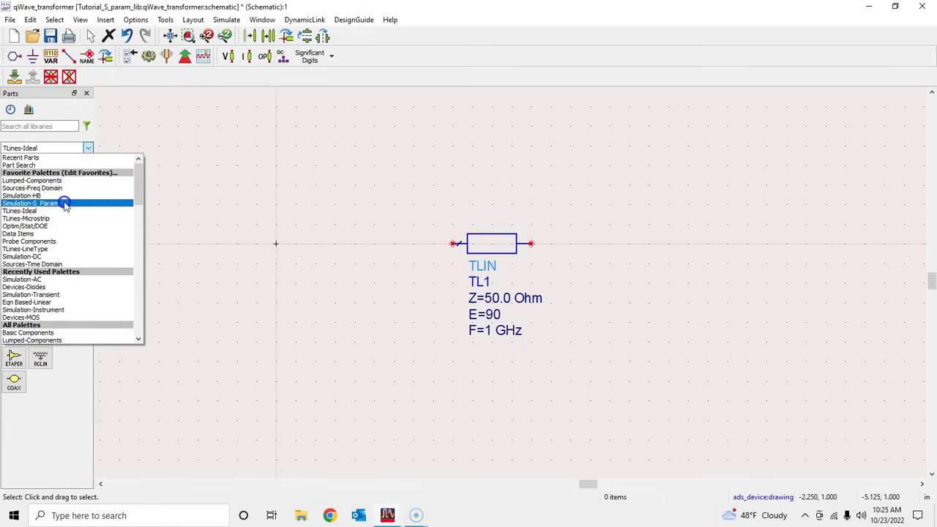
click(40, 212)
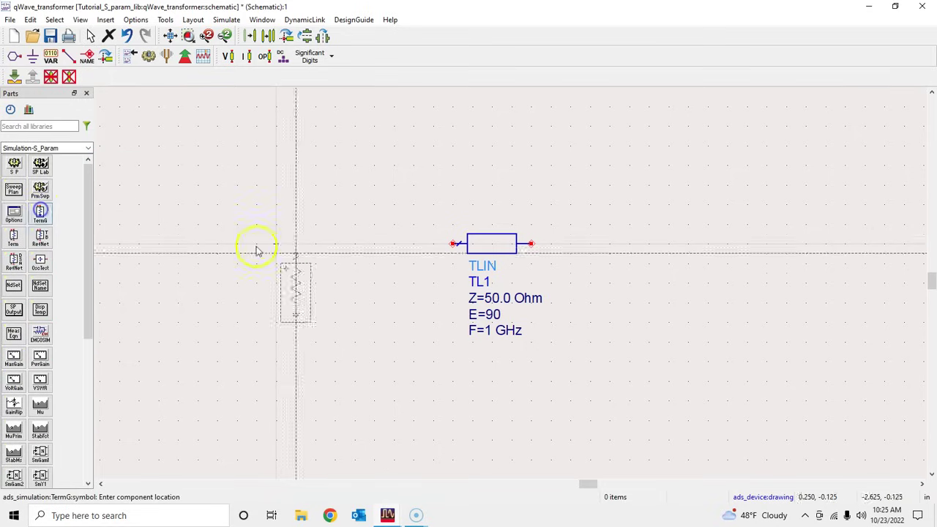
click(346, 249)
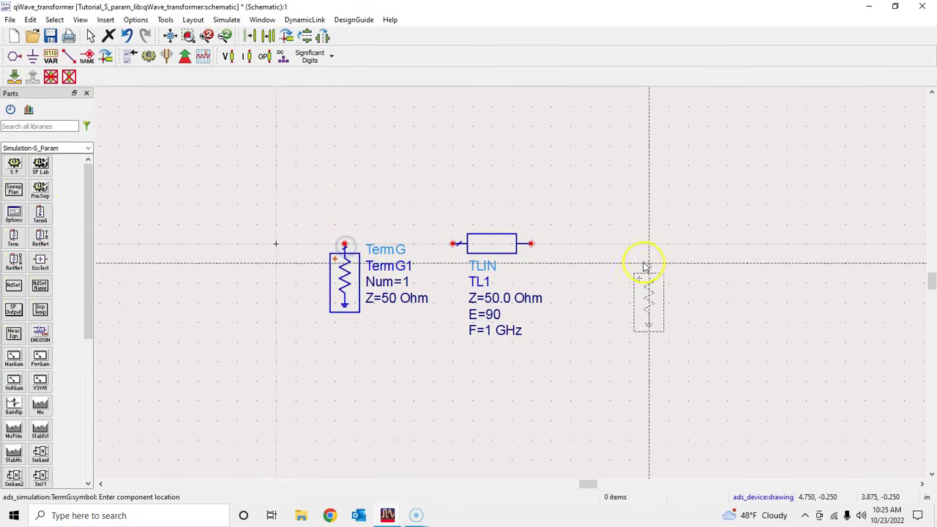
click(603, 253)
key(Escape)
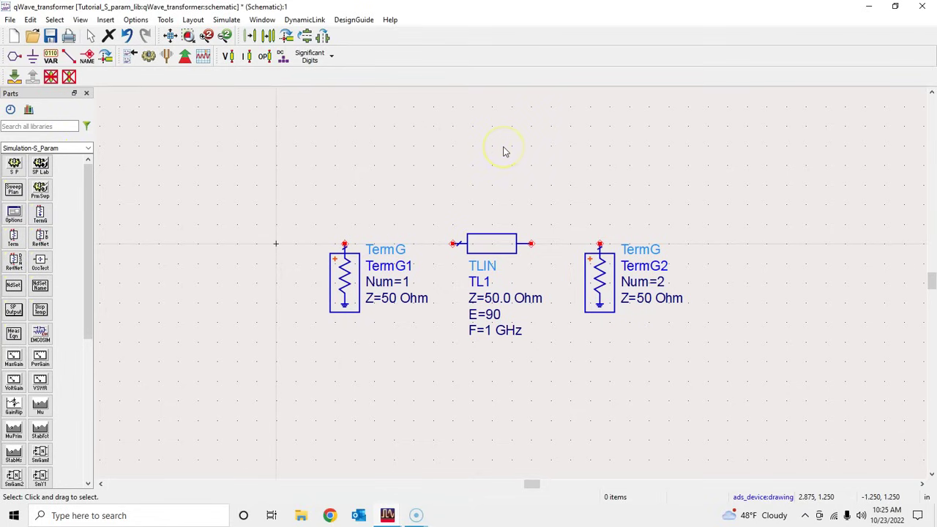
drag(498, 250, 491, 209)
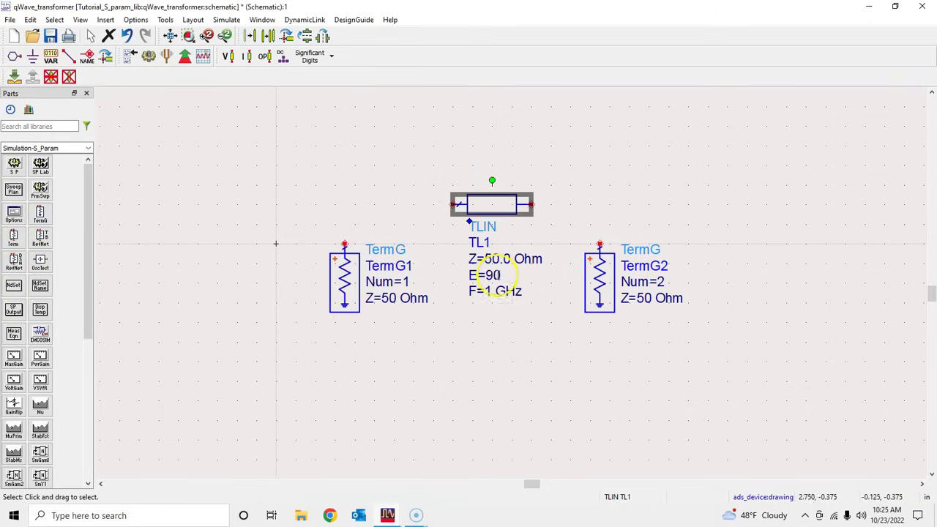
Change TermG2's impedance to 25 Ohm.
click(539, 295)
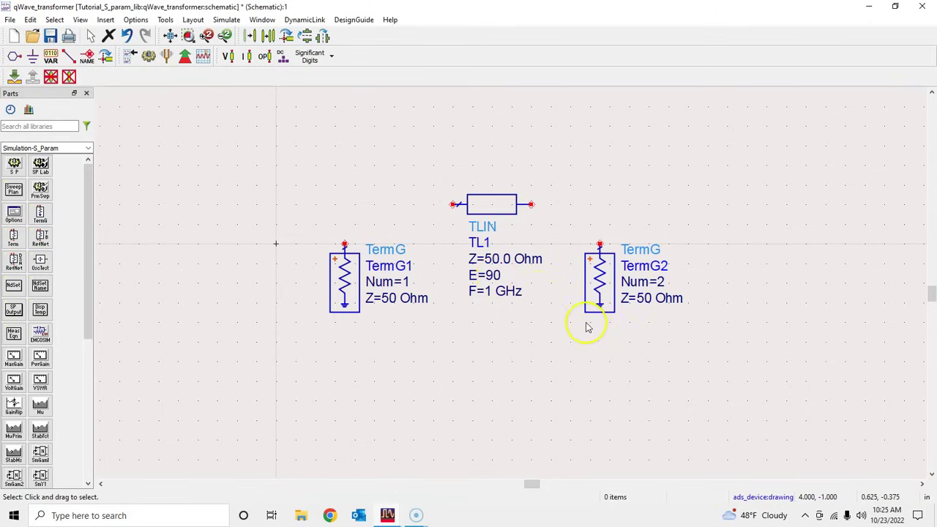
double_click(644, 300)
text(25 Ohm)
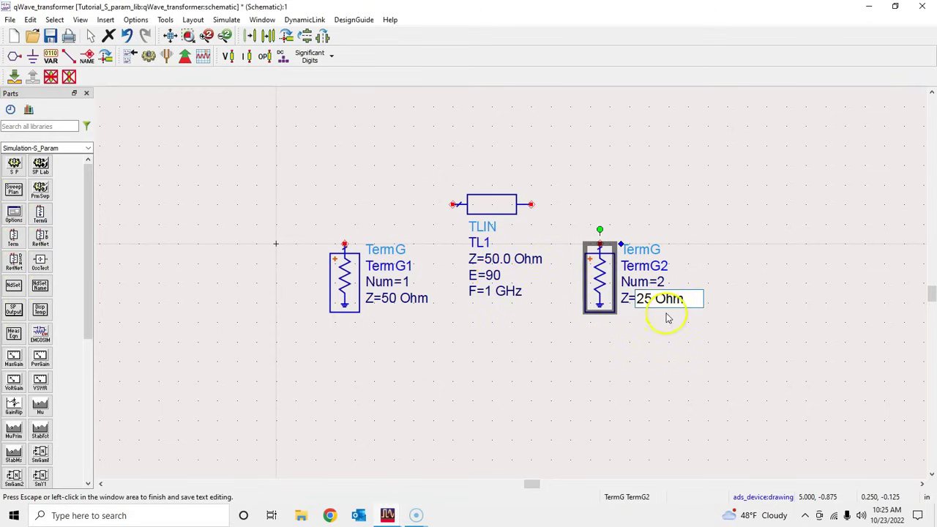
click(646, 329)
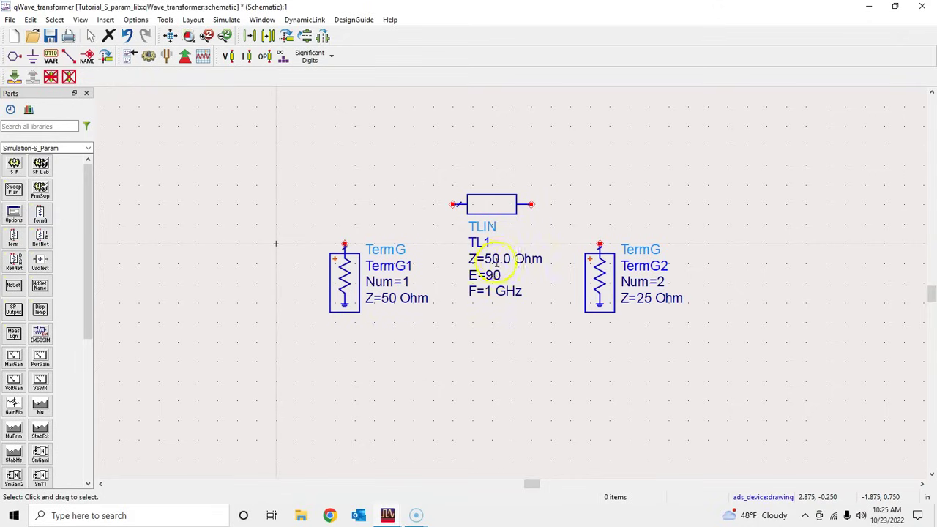
Wire TermG1 to TL1's left end and TL1's right end to TermG2.
click(70, 62)
click(344, 243)
click(454, 203)
click(531, 204)
click(599, 244)
key(Escape)
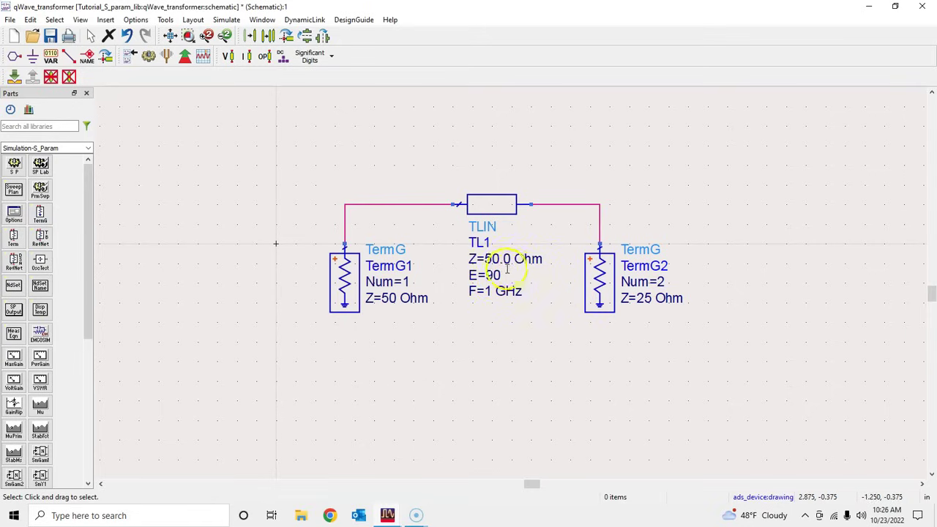
Set TL1's impedance to 35.35 Ohm and nudge the line slightly left.
click(497, 197)
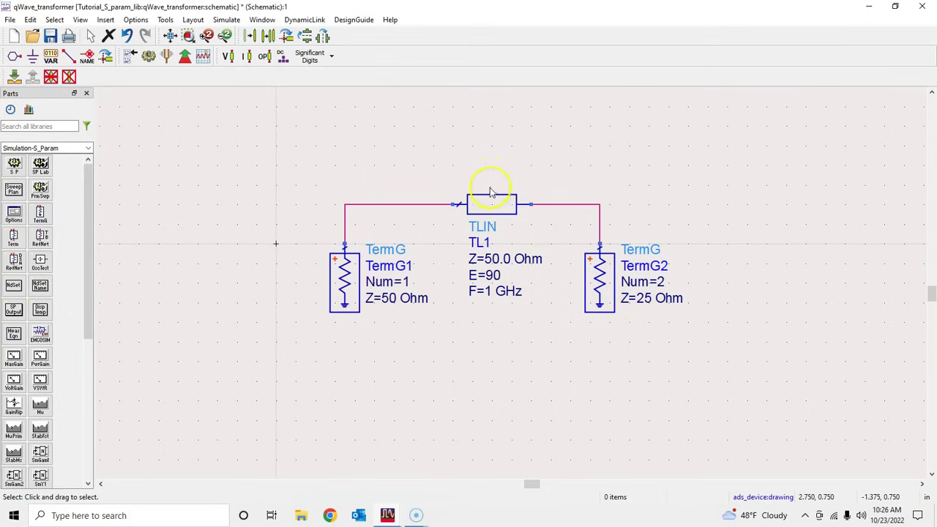
double_click(498, 260)
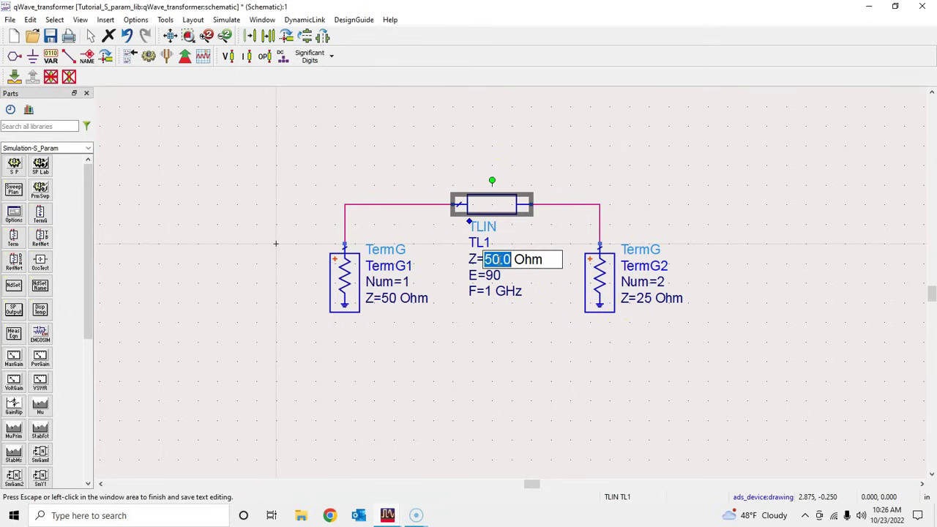
text(35.3)
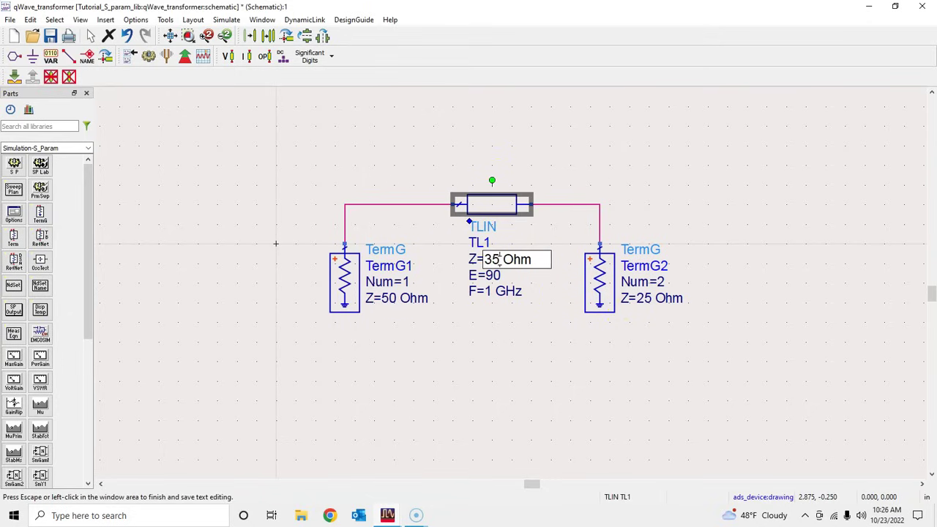
text(5)
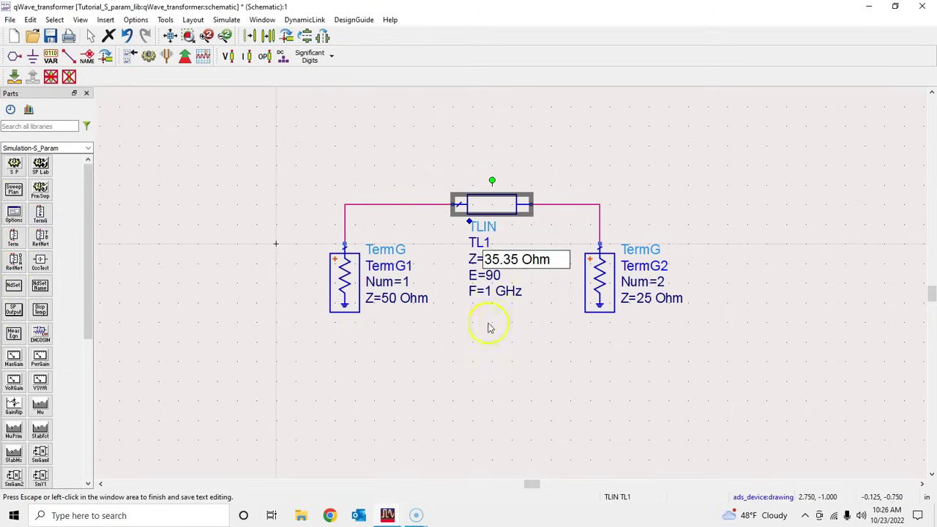
click(487, 324)
drag(487, 204, 468, 204)
click(503, 161)
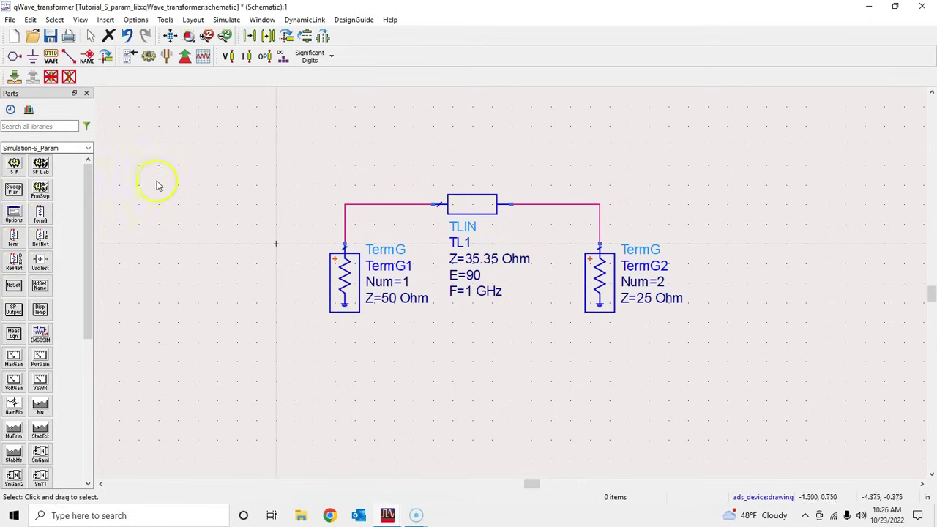
Place the S-parameter controller SP1 at the schematic's top-left.
click(14, 165)
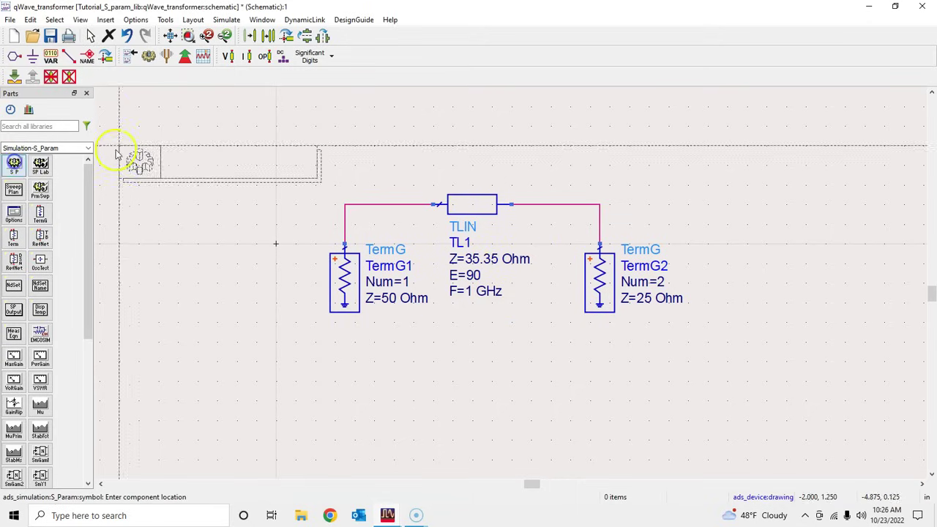
click(115, 107)
key(Escape)
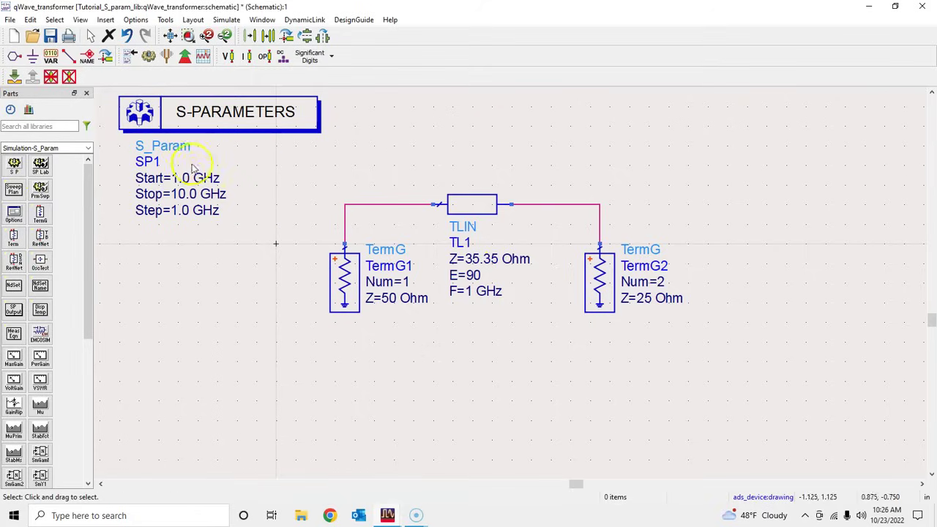
double_click(193, 114)
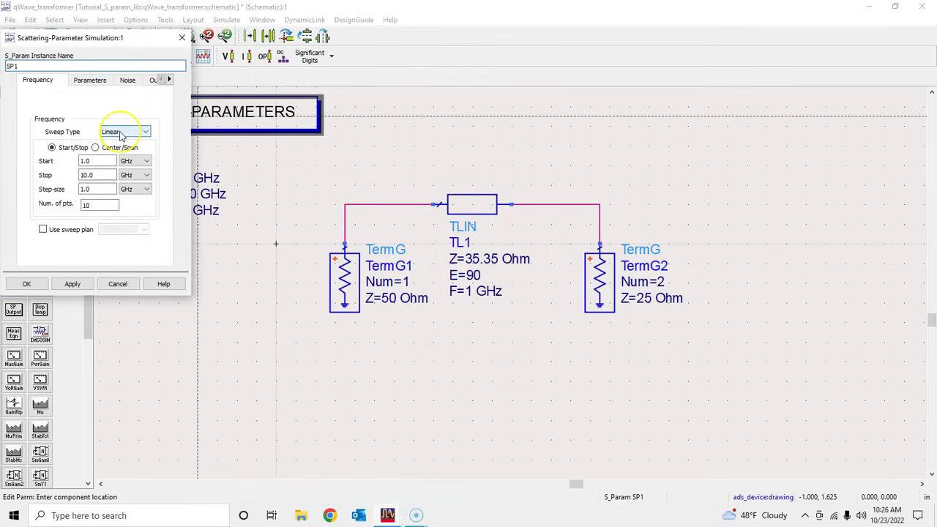
Set SP1 to a linear frequency sweep starting at 0.5 GHz.
click(122, 133)
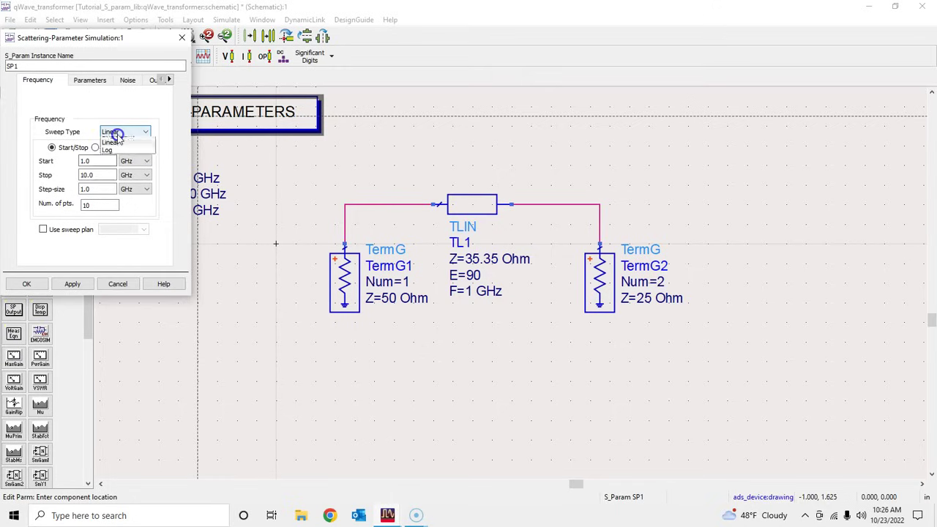
click(122, 141)
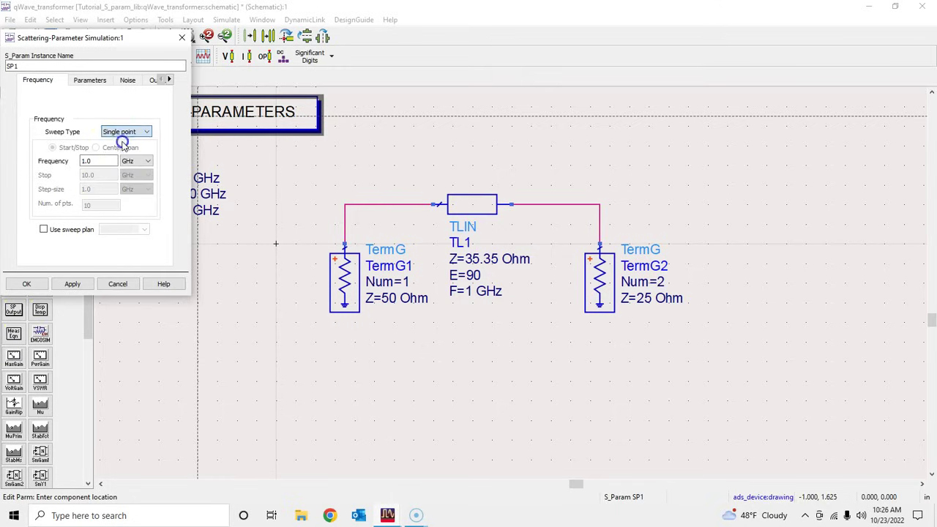
click(108, 161)
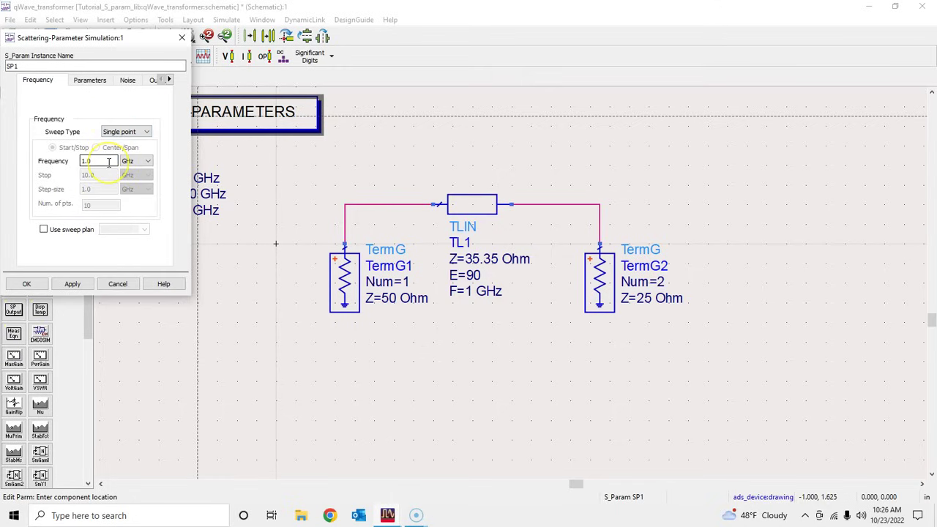
click(124, 132)
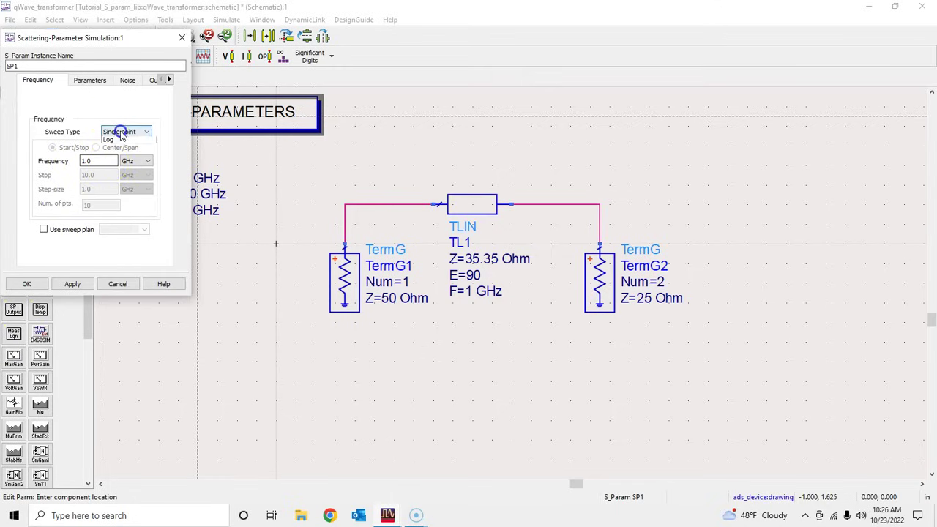
click(117, 143)
click(95, 162)
drag(95, 161, 69, 160)
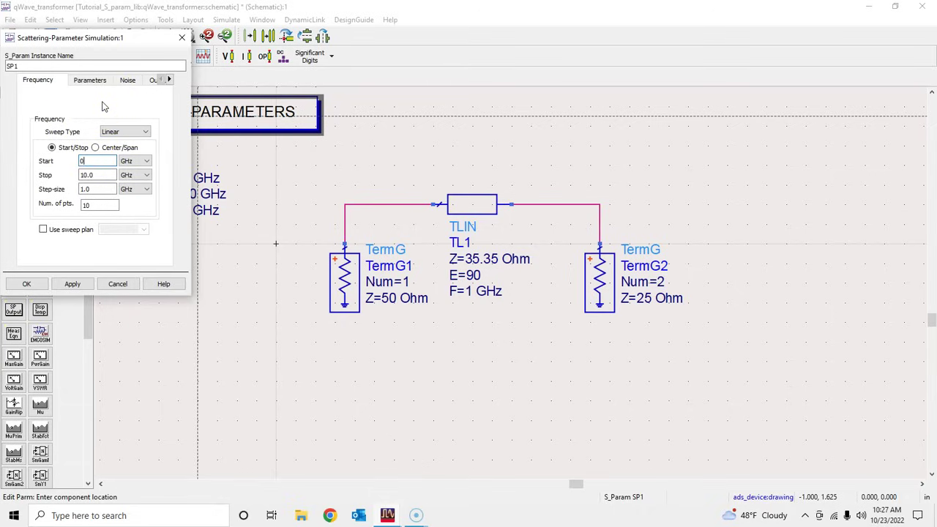
click(105, 163)
Switch the step size unit to MHz and check the 1.5 GHz stop frequency.
click(105, 189)
click(141, 189)
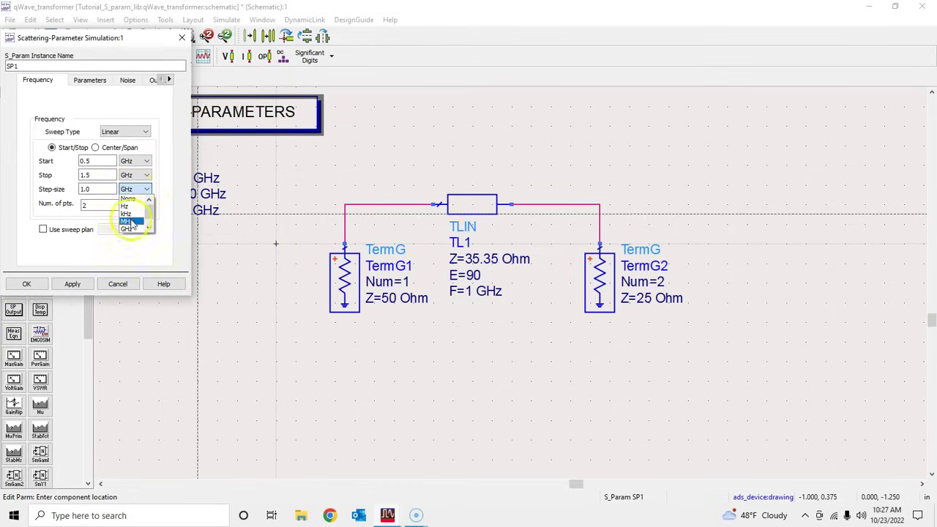
click(130, 222)
click(96, 187)
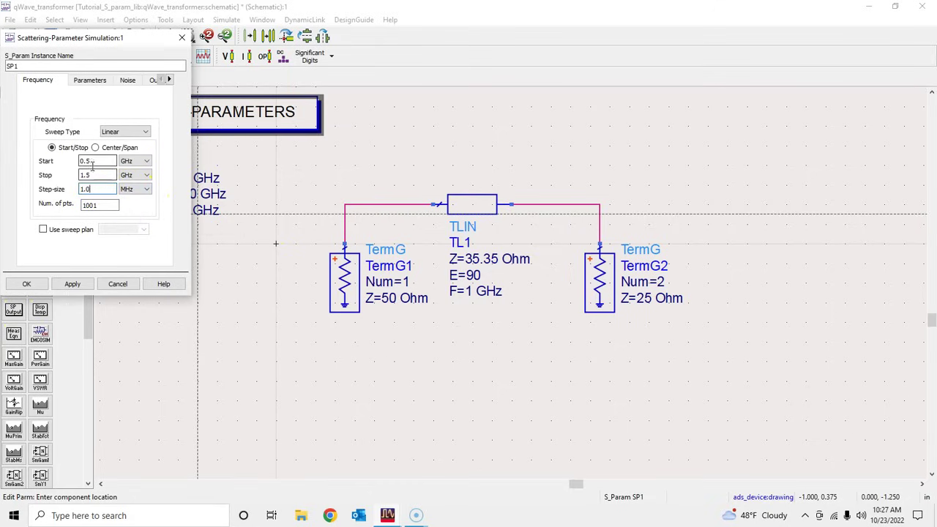
click(95, 174)
click(115, 205)
key(BackSpace)
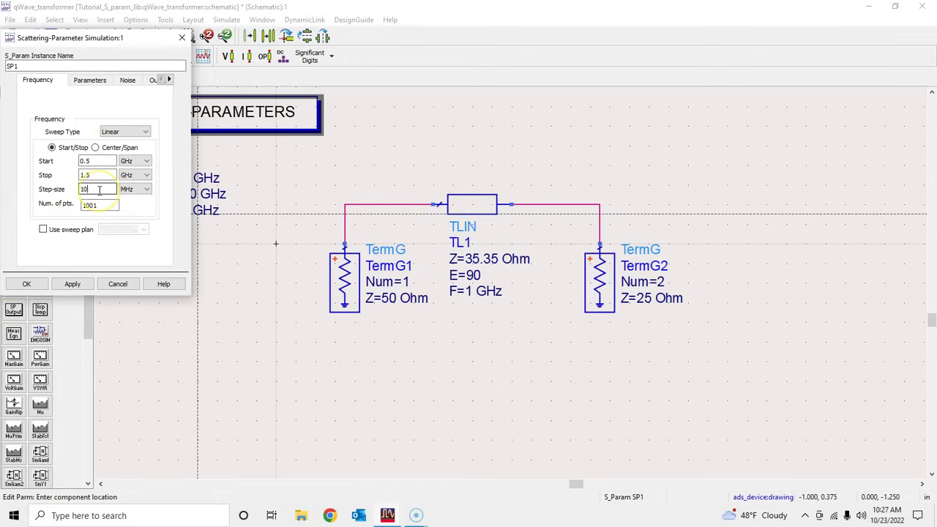
Set a 5 MHz step, giving 201 points, and apply the sweep settings.
click(82, 191)
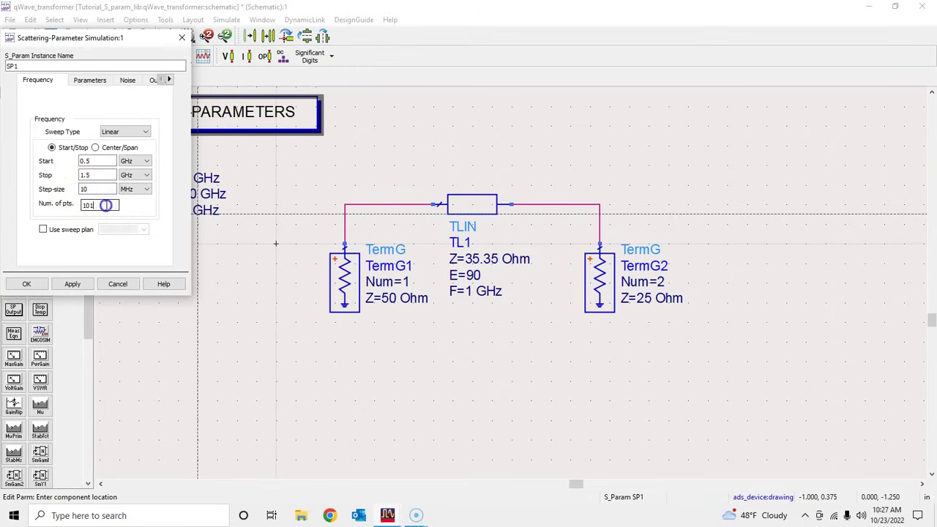
click(84, 207)
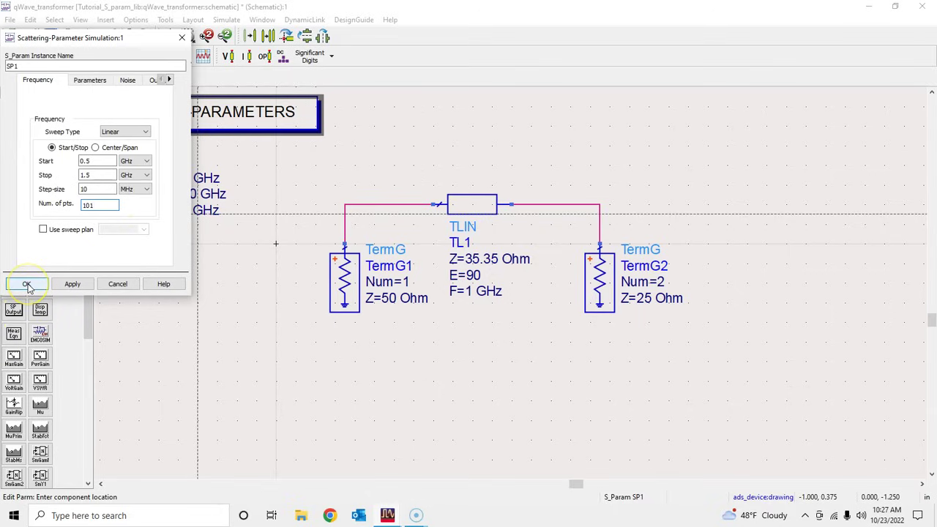
click(80, 205)
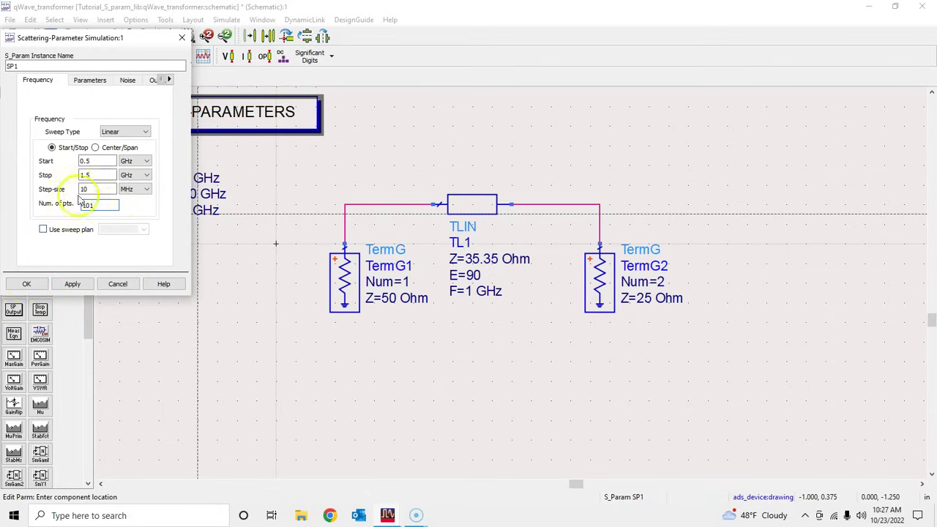
click(94, 175)
click(99, 205)
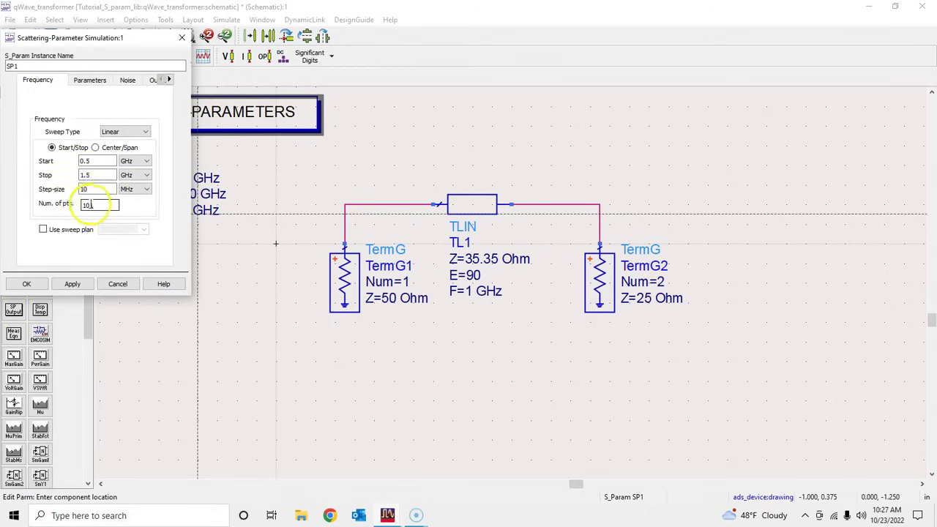
click(93, 188)
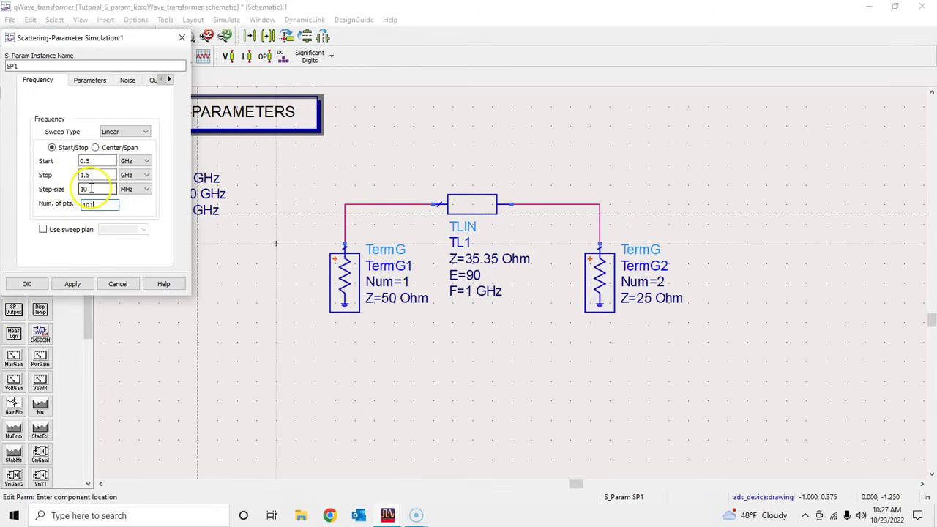
click(79, 205)
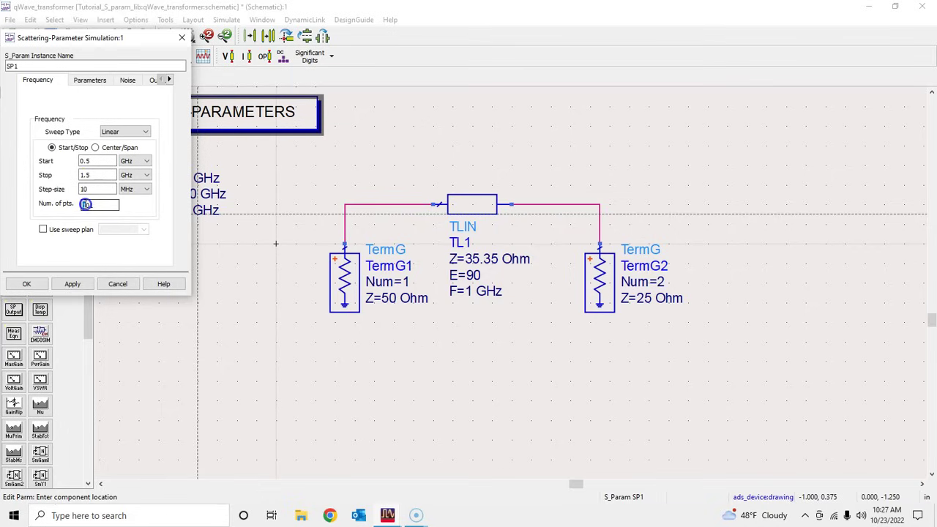
drag(109, 187, 80, 188)
text(5)
click(99, 205)
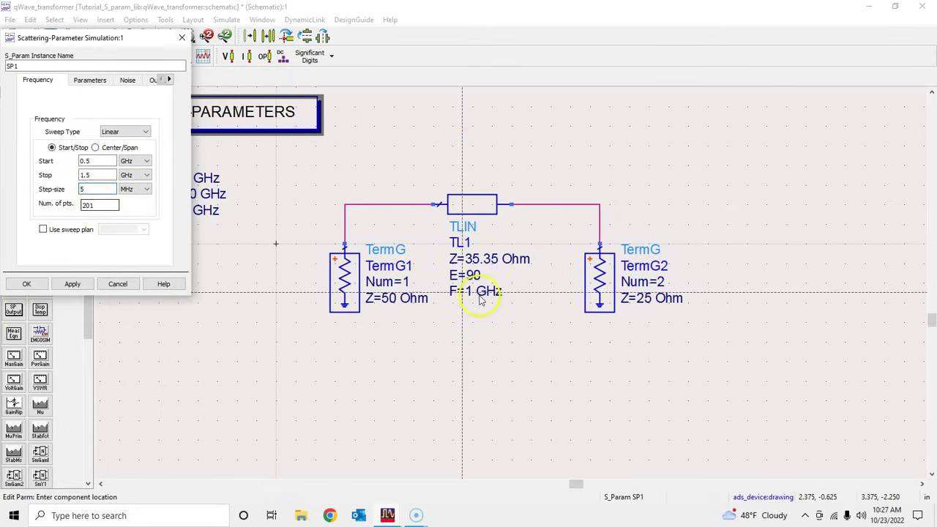
double_click(90, 205)
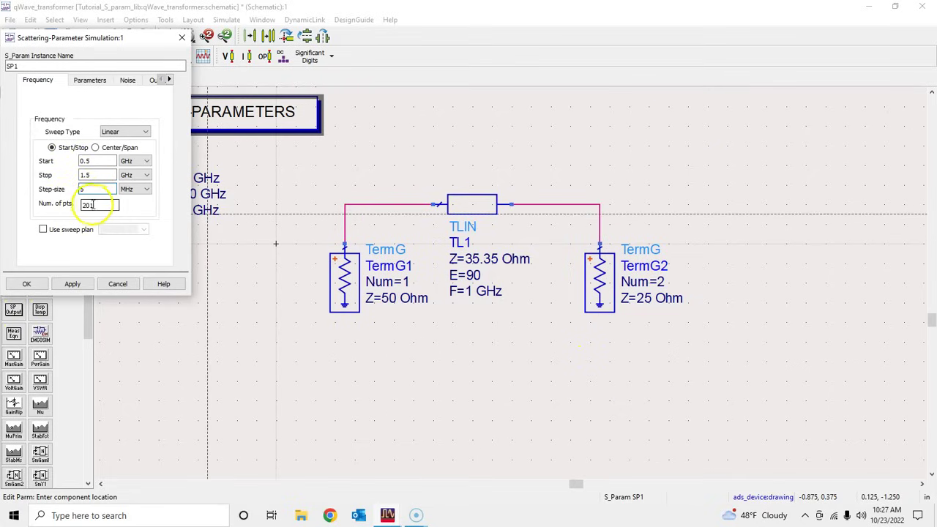
click(28, 284)
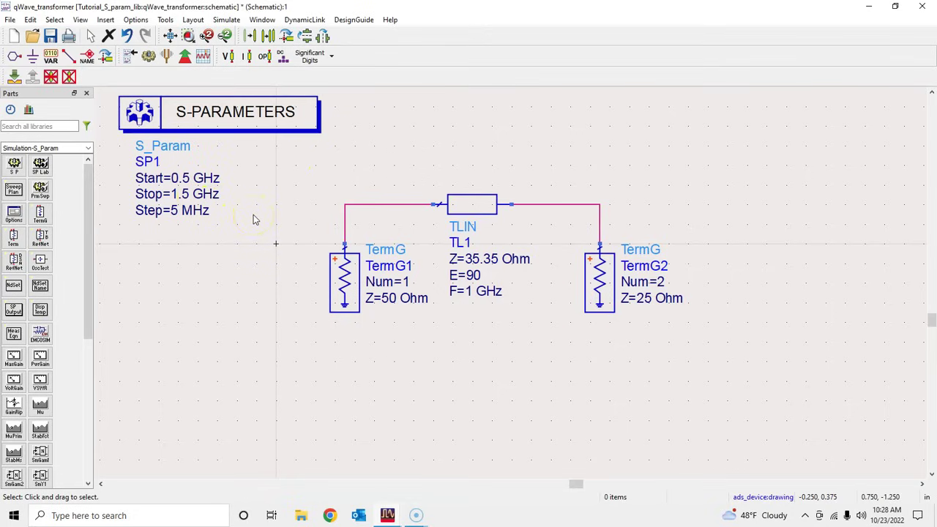
Inspect the SP1 S-PARAMETERS block, then clear the schematic selection.
click(293, 187)
click(229, 120)
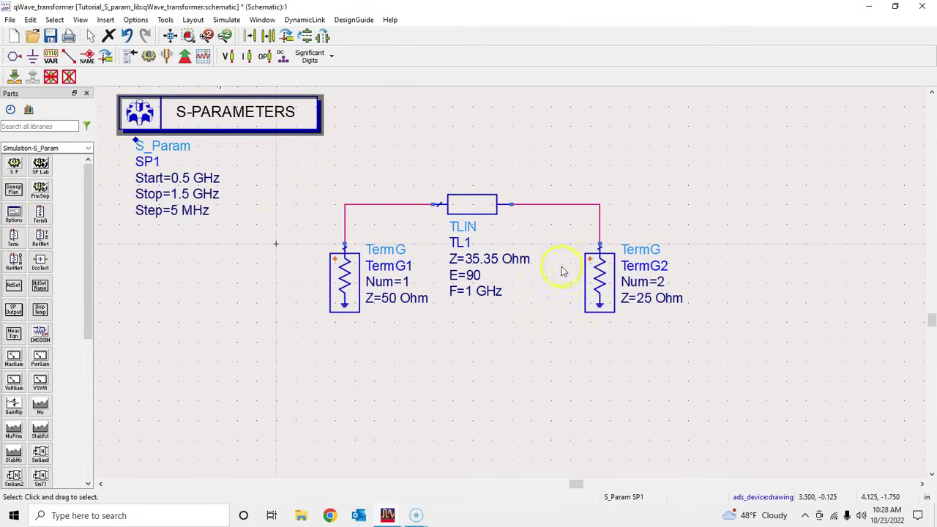
click(242, 174)
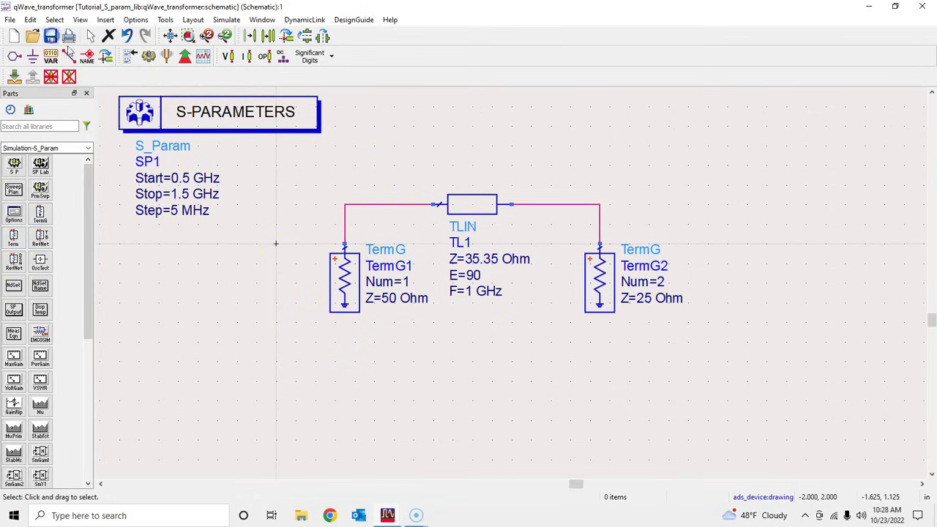
Run the S-parameter simulation, allow it through the firewall, and maximize the data display.
click(148, 58)
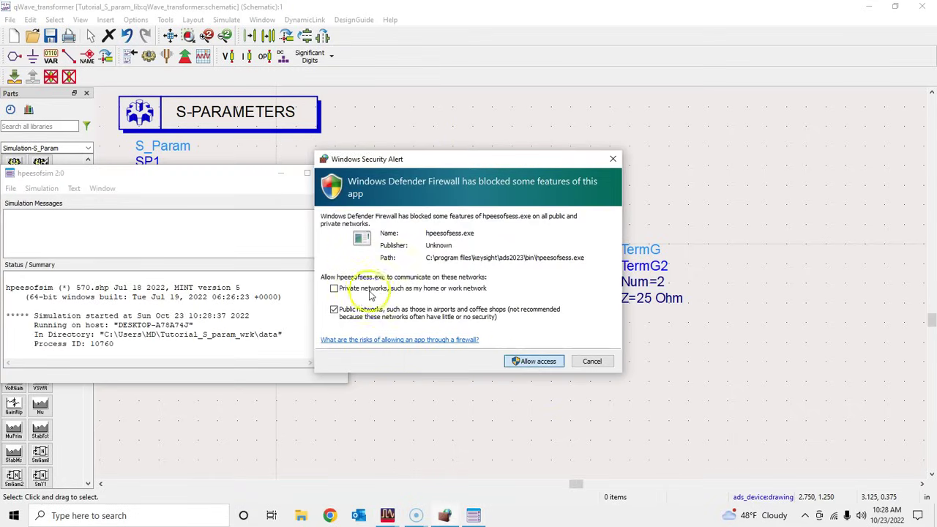
click(534, 360)
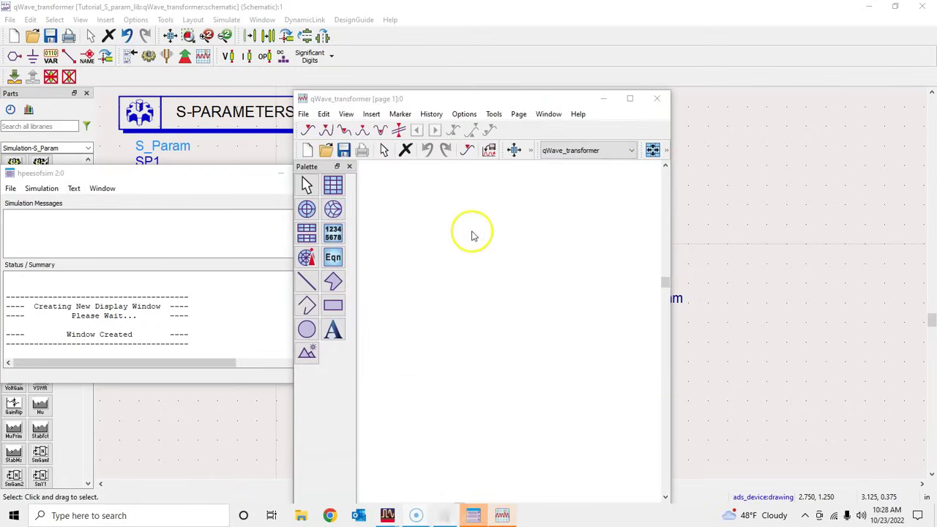
click(629, 98)
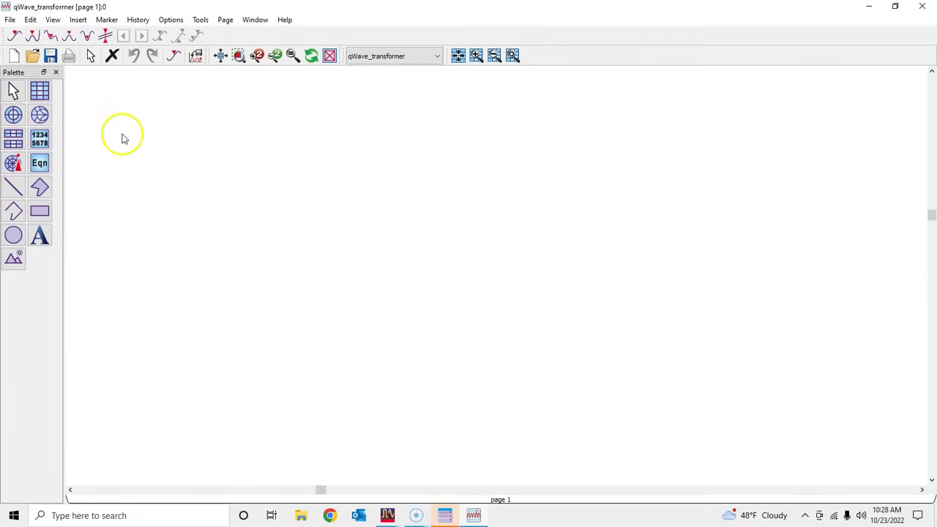
Add a rectangular plot of dB(S(1,1)) to the data display.
click(39, 90)
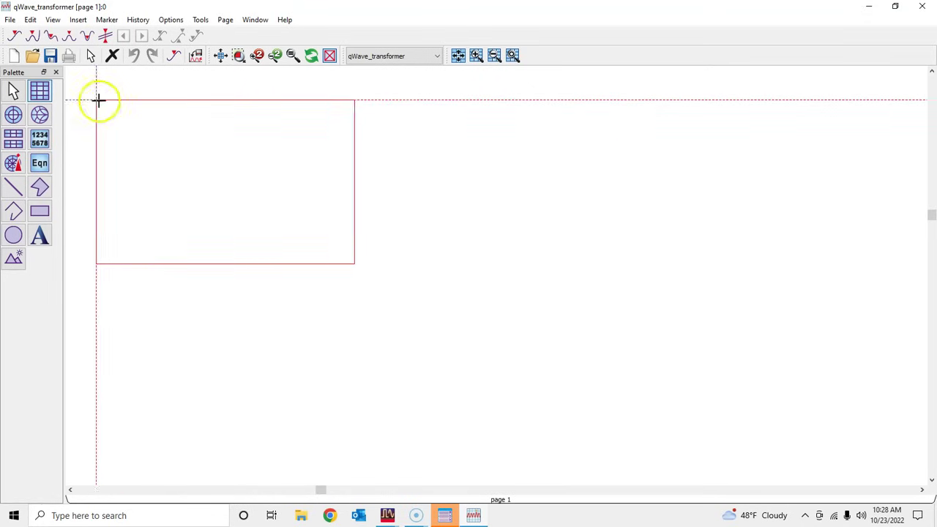
click(370, 153)
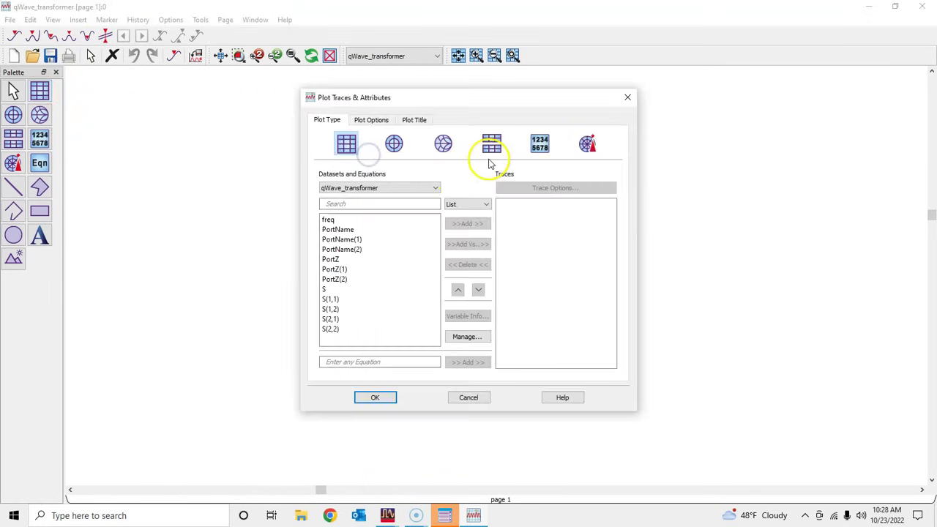
click(376, 299)
click(466, 224)
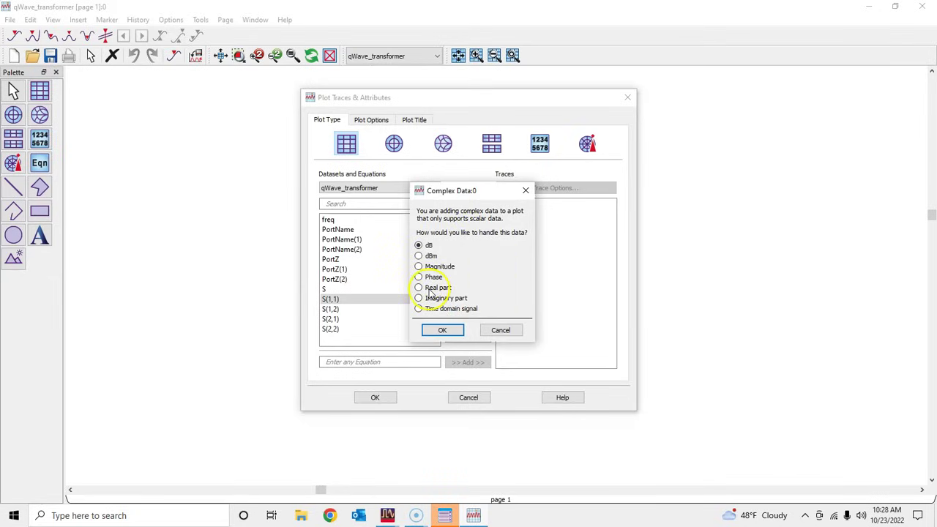
click(442, 330)
click(386, 401)
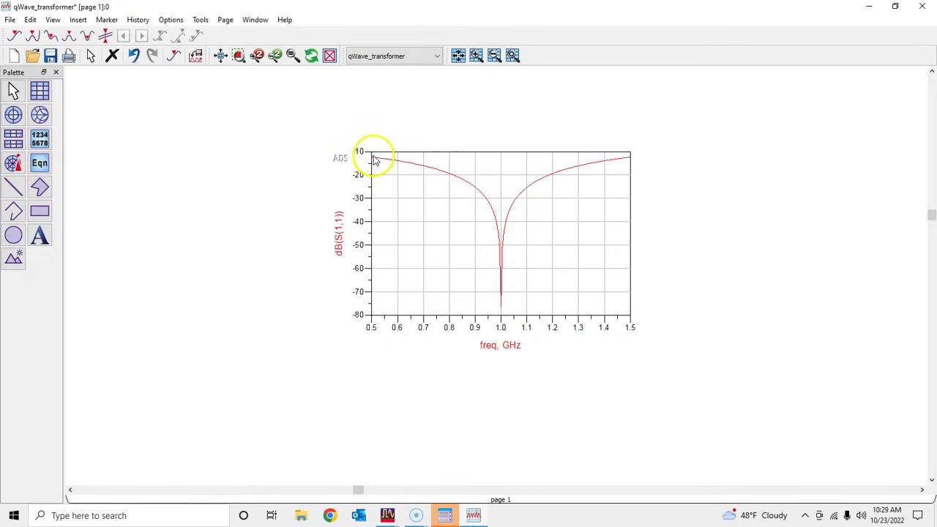
Turn off Y-axis auto scale on the dB(S(1,1)) plot, set max 0 and step 20, then enlarge it.
double_click(422, 208)
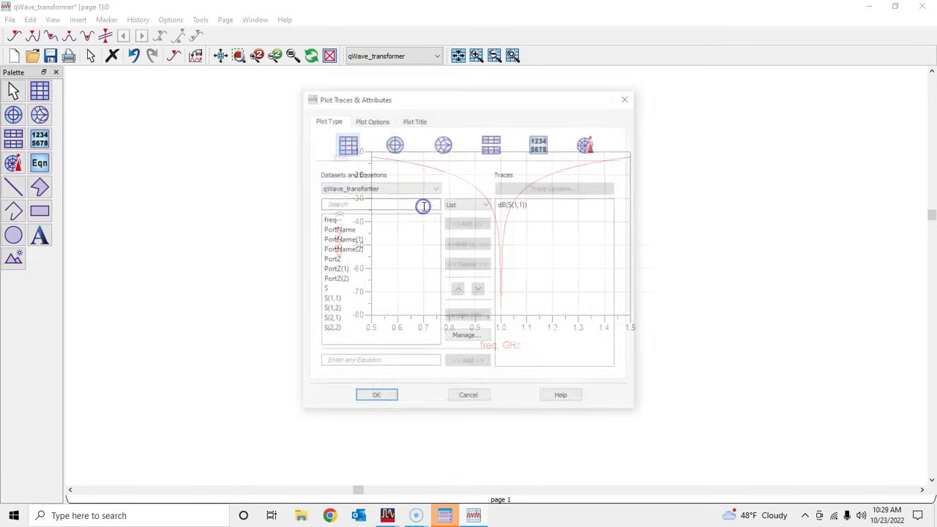
click(371, 120)
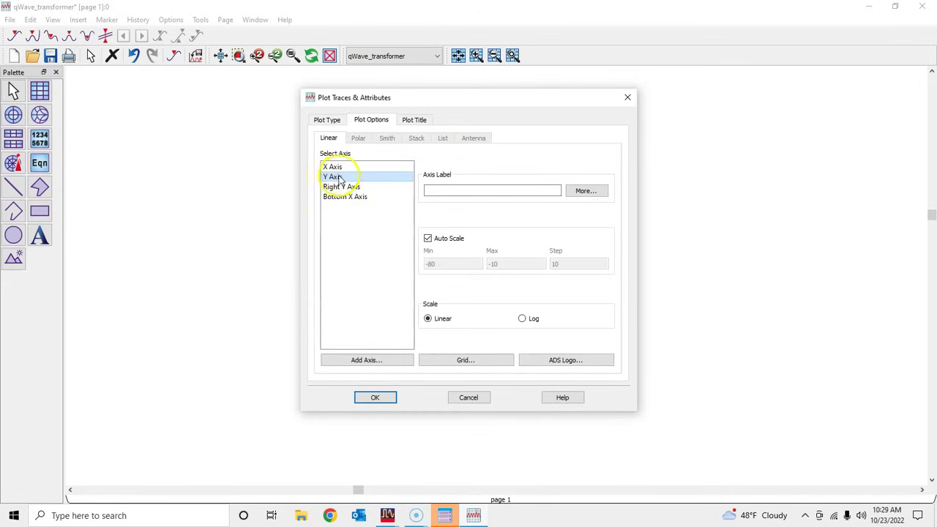
click(513, 265)
click(562, 264)
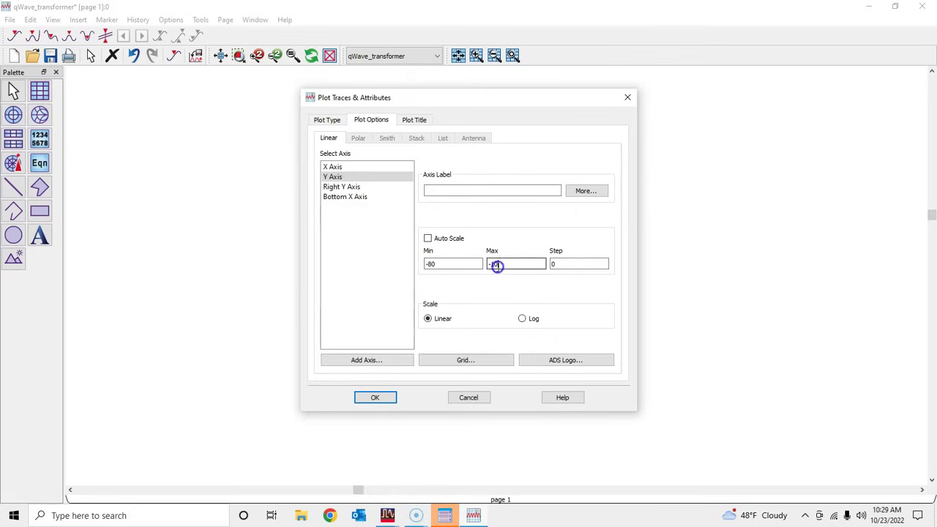
click(560, 265)
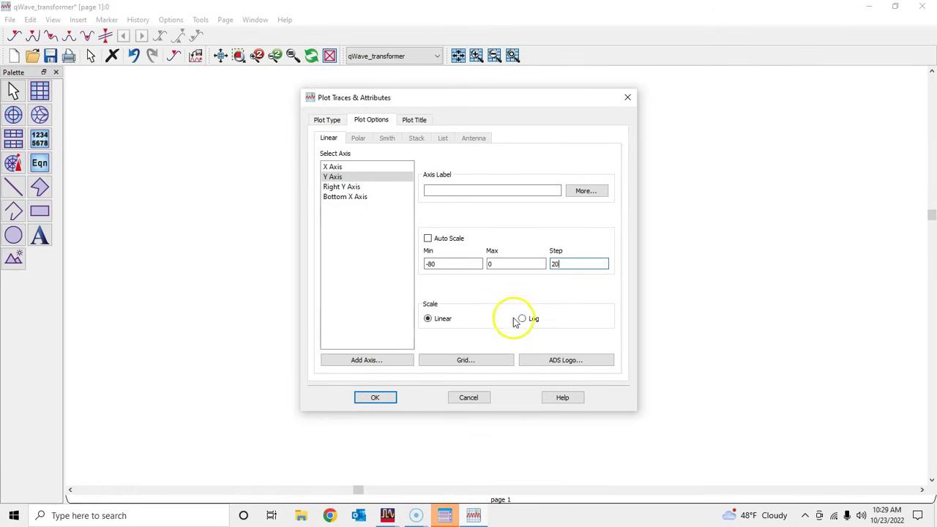
click(375, 398)
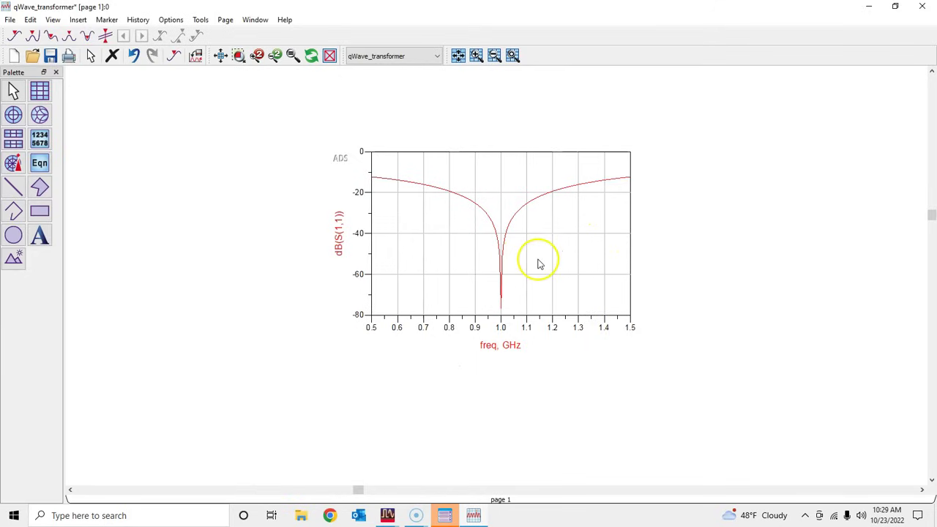
mouse_move(378, 186)
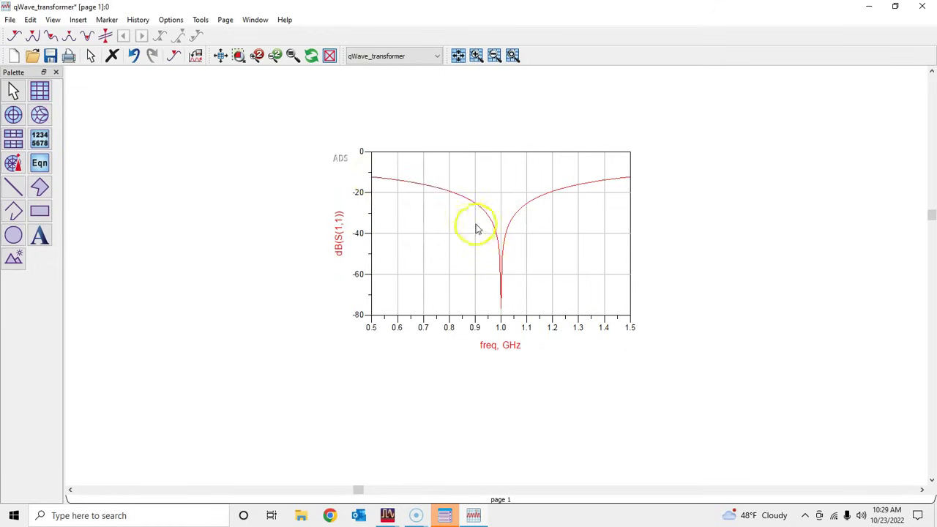
click(248, 63)
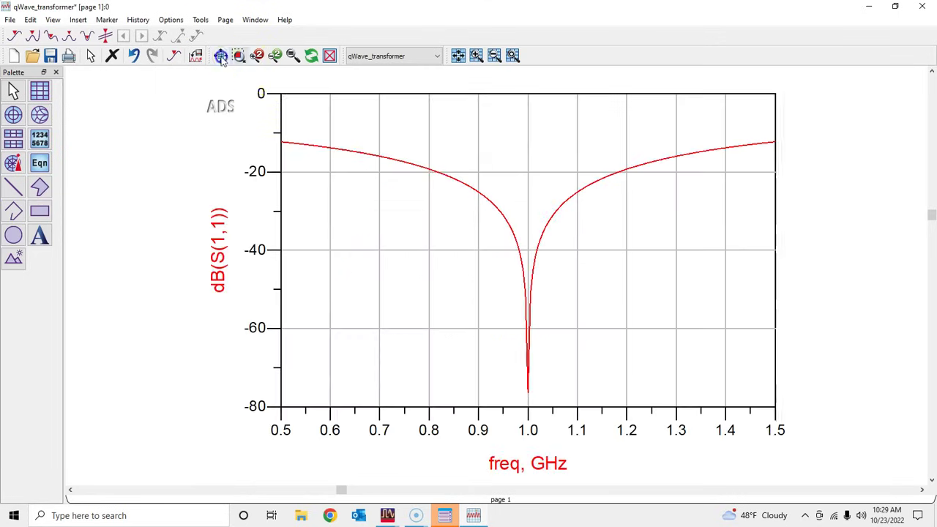
Place markers m1 near 0.82 GHz and m2 near 1.185 GHz, with m2's readout beside m1's.
click(14, 35)
click(437, 169)
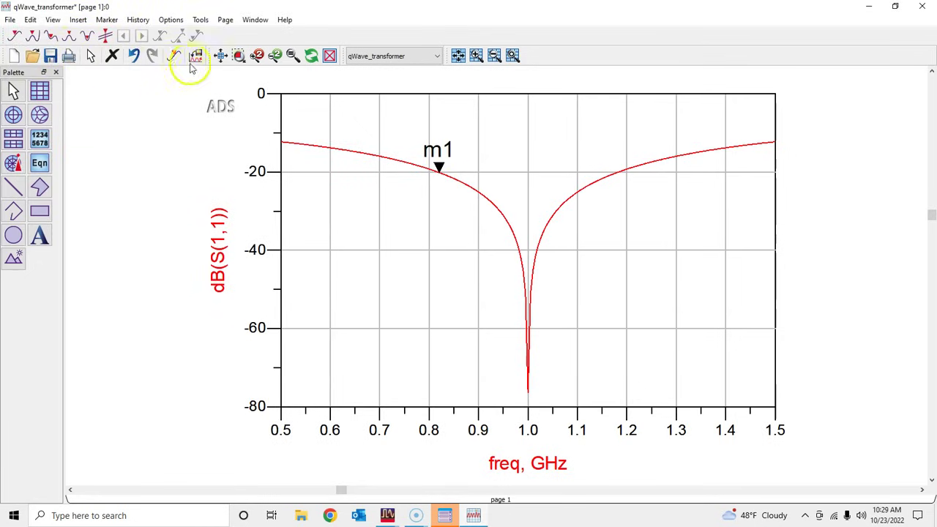
click(218, 57)
click(16, 37)
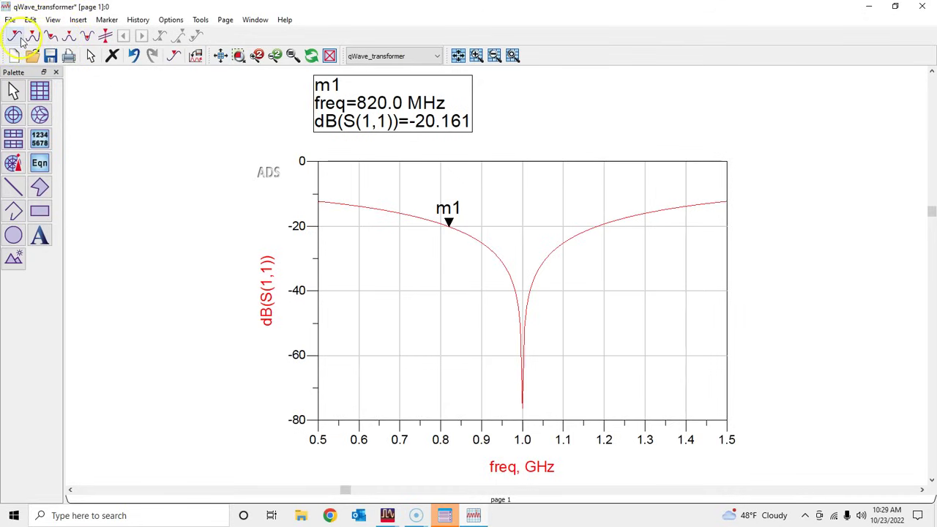
click(598, 229)
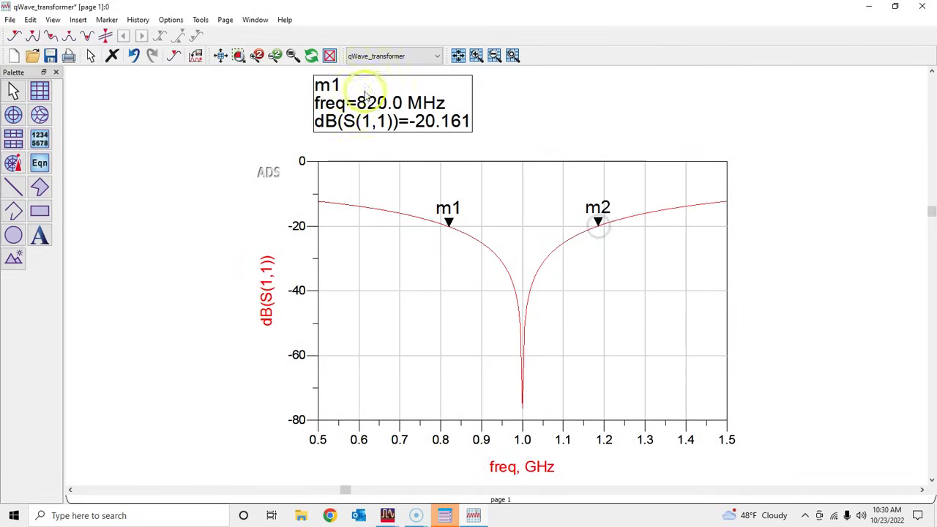
click(220, 56)
mouse_move(429, 100)
mouse_down()
mouse_move(581, 152)
mouse_move(576, 168)
mouse_move(595, 153)
mouse_up()
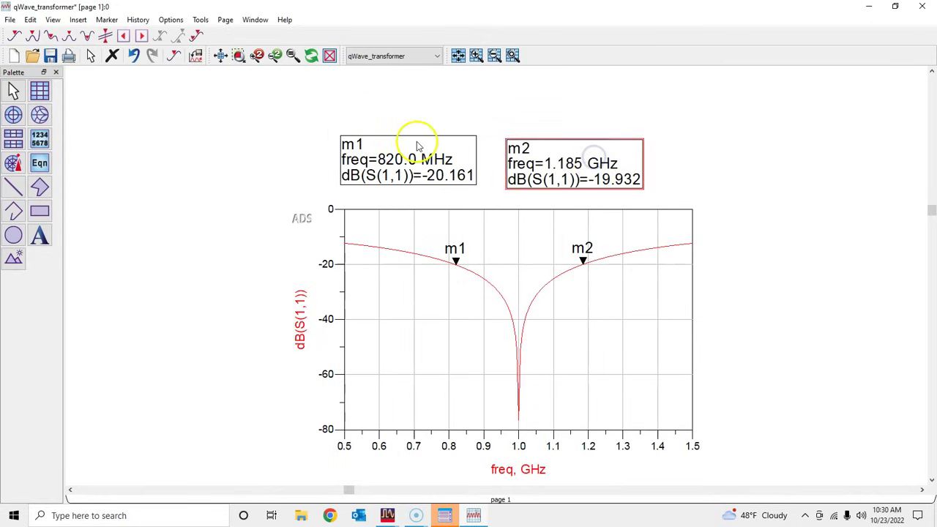
Nudge marker m2 to 1.180 GHz so it reads -20.161 dB, then shift the plot left.
click(584, 262)
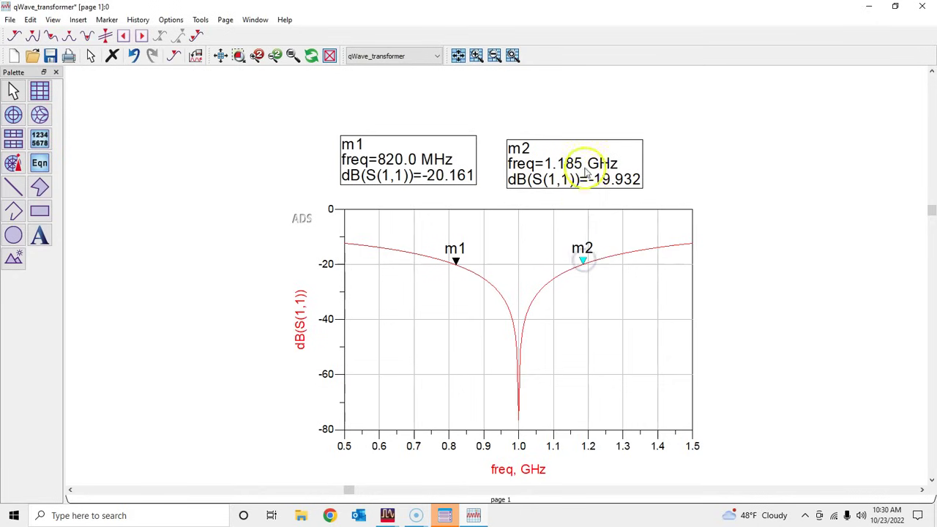
double_click(620, 186)
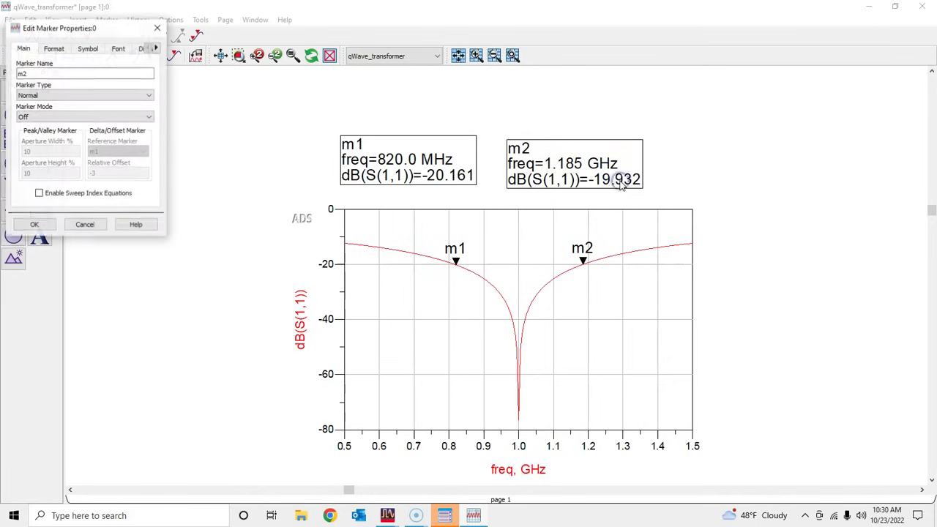
click(92, 224)
click(583, 261)
key(Left)
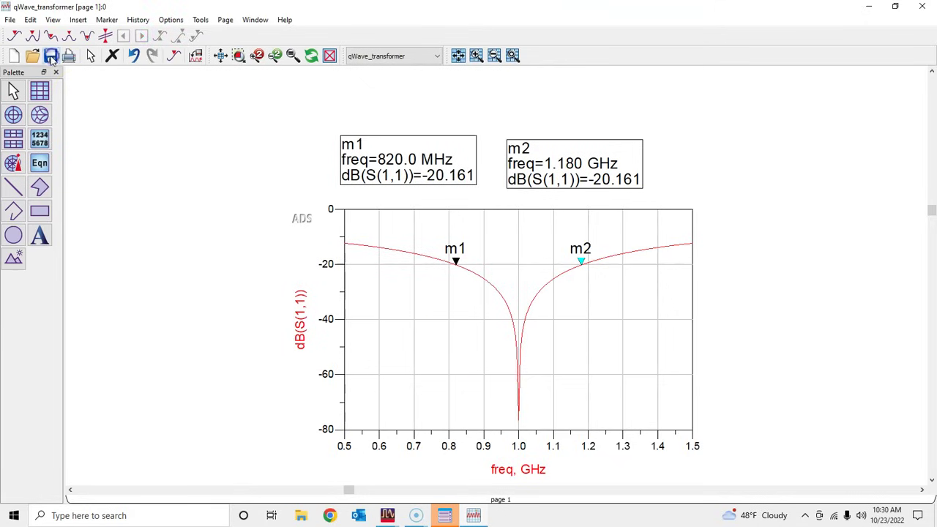
mouse_move(605, 329)
mouse_down()
mouse_move(473, 300)
mouse_move(442, 317)
mouse_up()
click(697, 271)
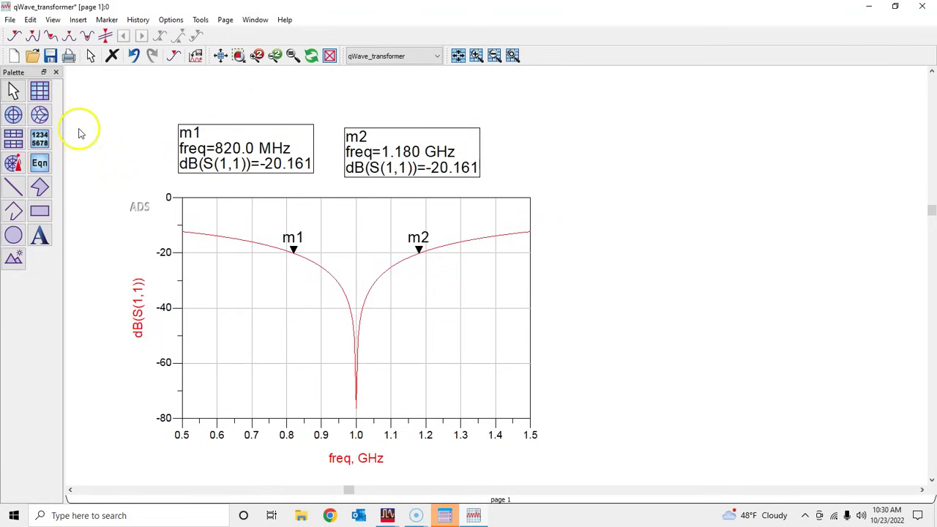
Place a Smith chart of S(1,1) right of the dB plot and fit both plots in view.
click(40, 115)
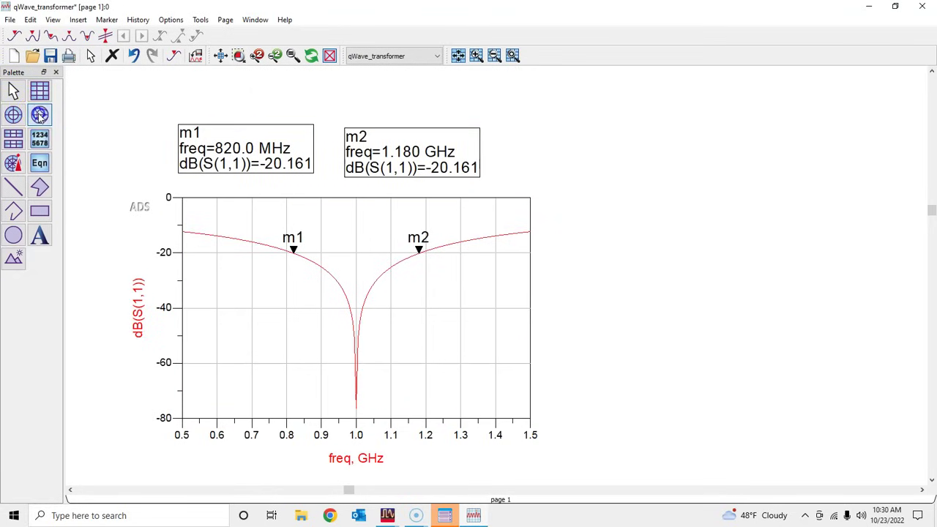
click(585, 117)
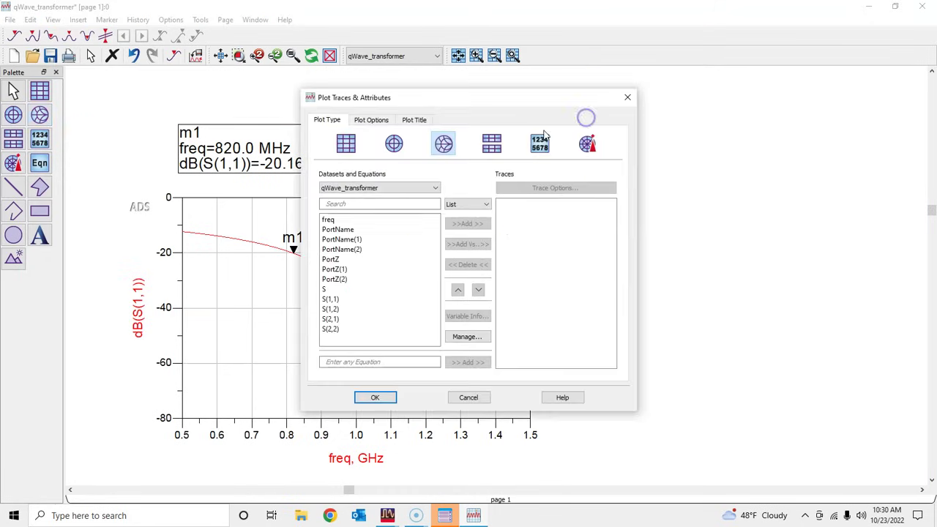
click(339, 298)
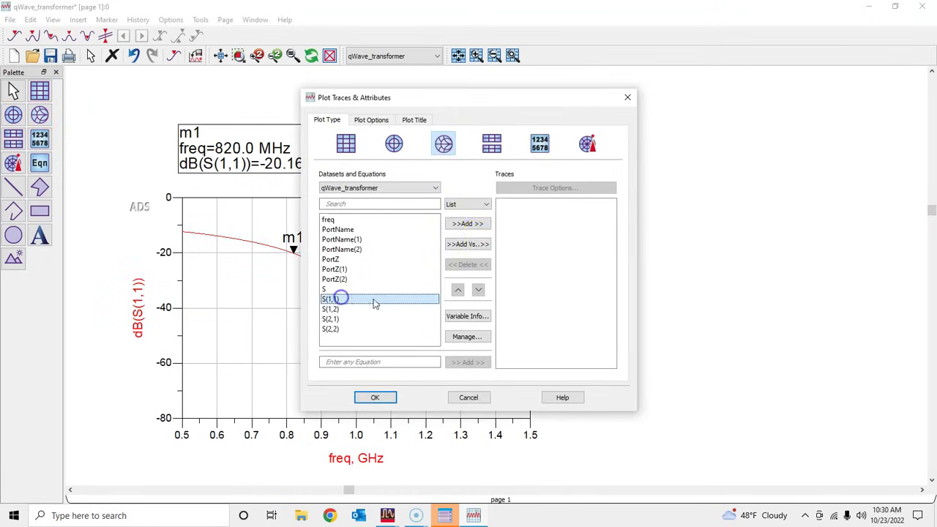
click(460, 223)
click(373, 397)
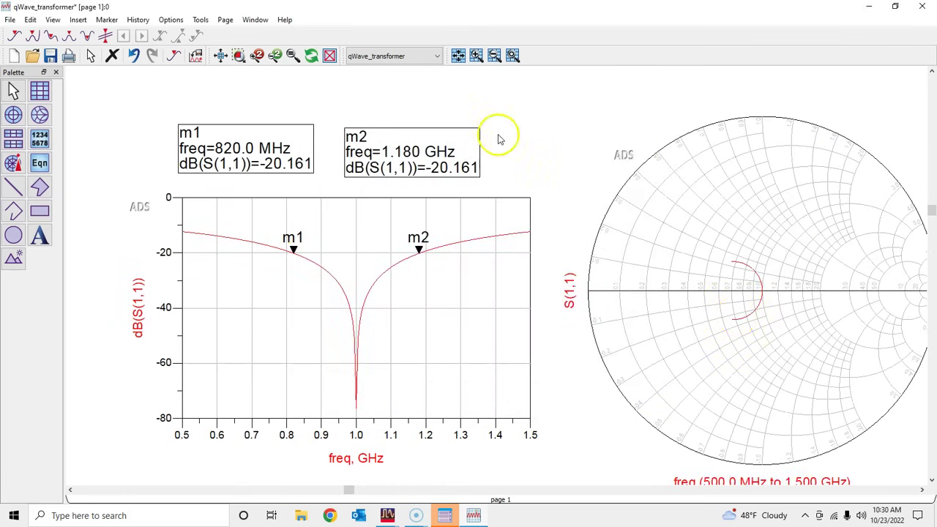
click(210, 58)
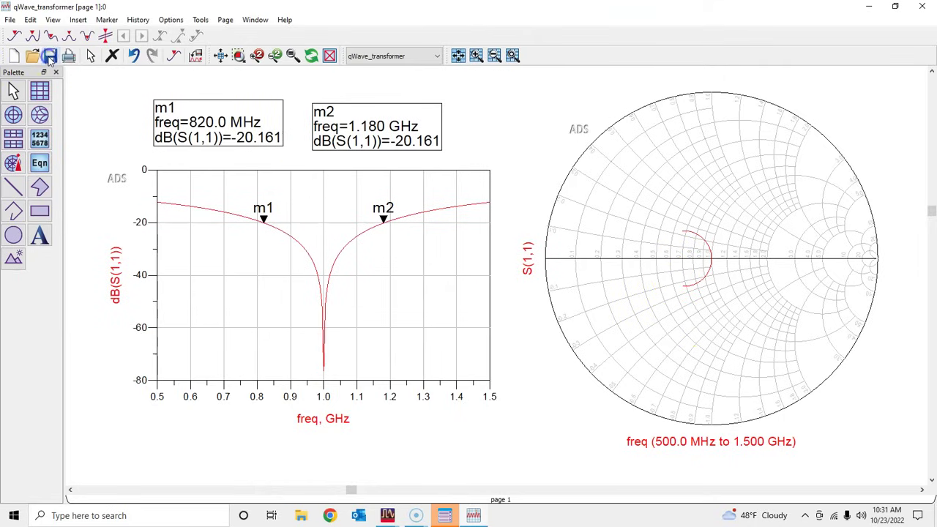
Close the data display window and the hpeesofsim simulation status window.
click(919, 7)
click(336, 174)
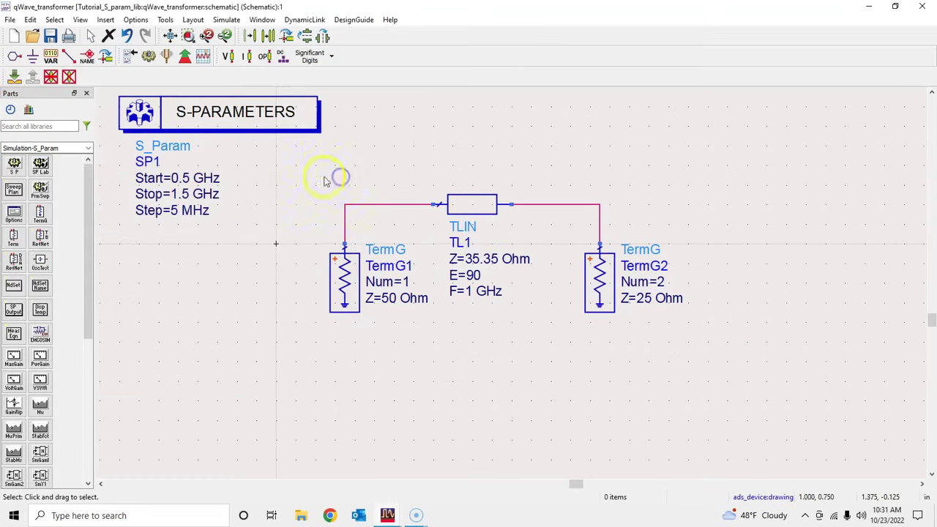